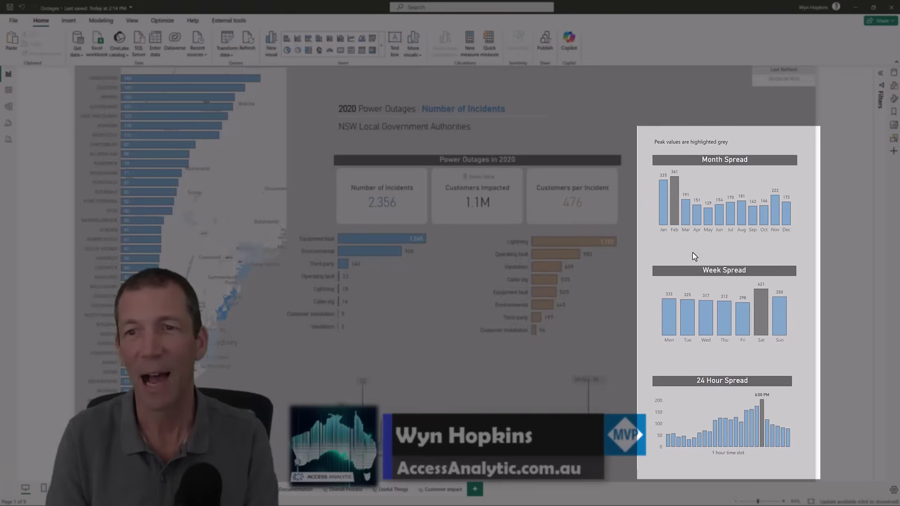
Step: Cross-filter the outages dashboard by SUTHERLAND, then RANDWICK, then RYDE
mouse_move(764, 316)
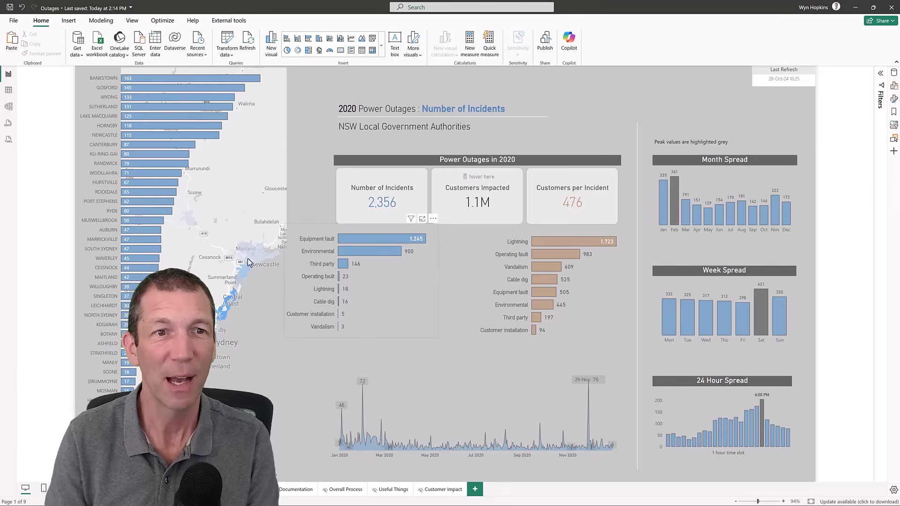
click(185, 106)
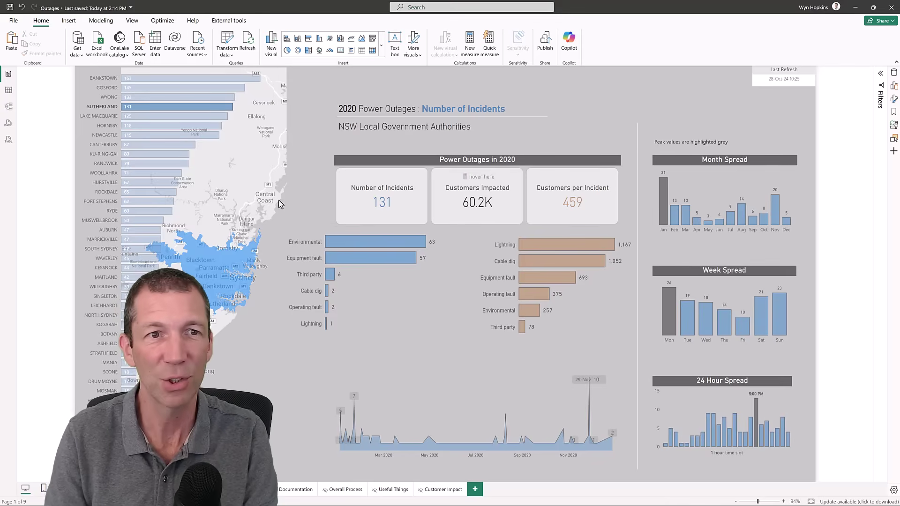
click(164, 164)
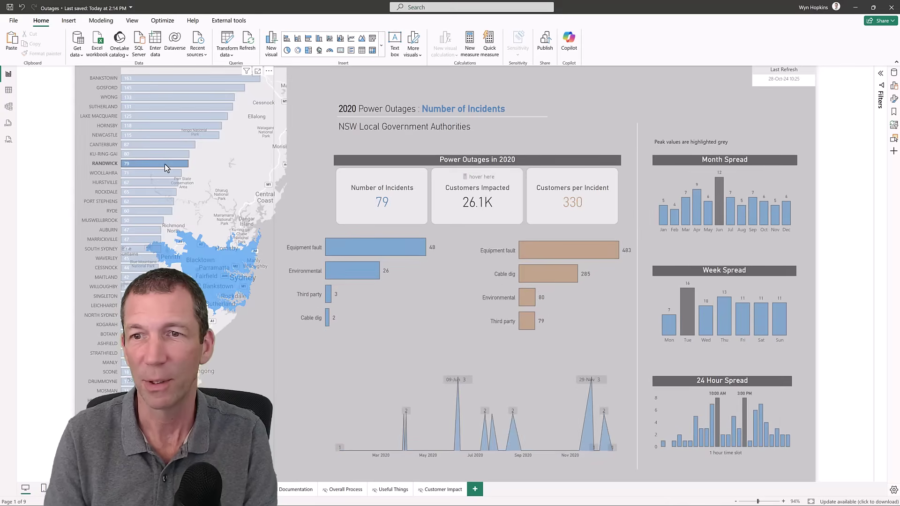
click(159, 212)
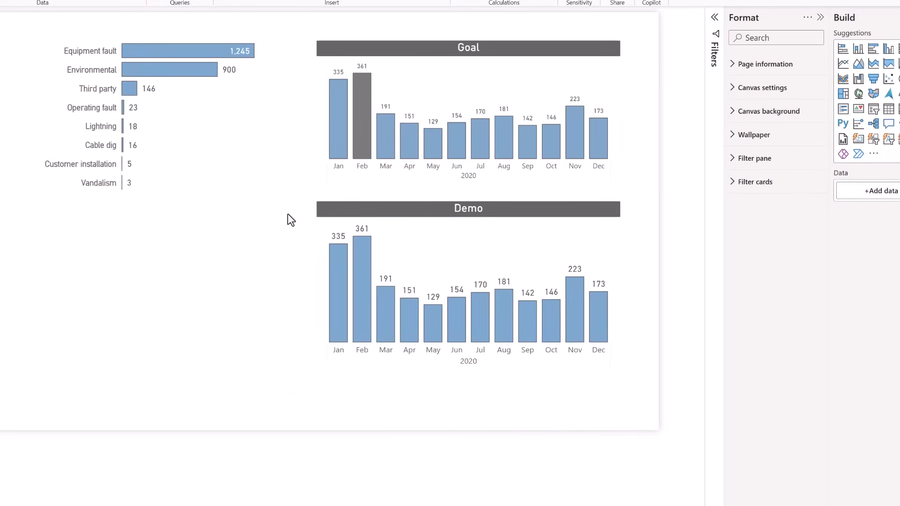
Step: Compare the Demo and Goal charts' More options menus, ending on Demo's New visual calculation list
mouse_move(547, 206)
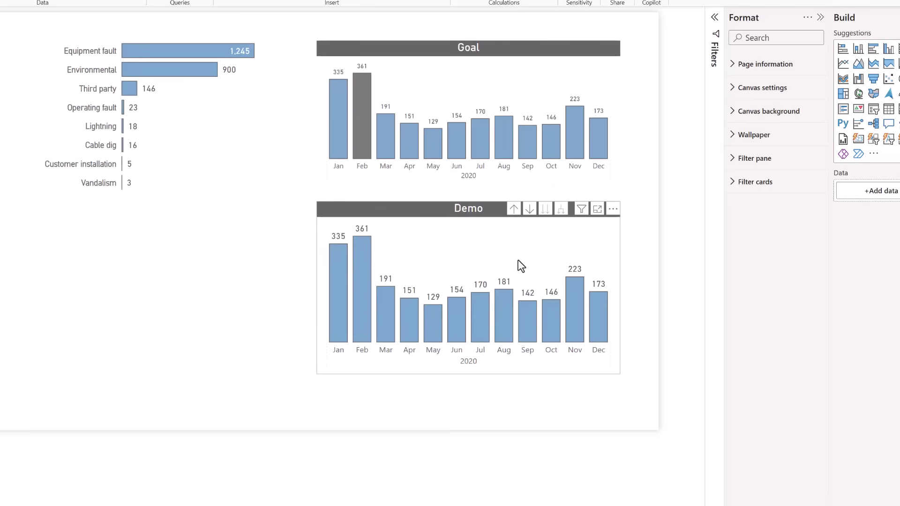
click(613, 209)
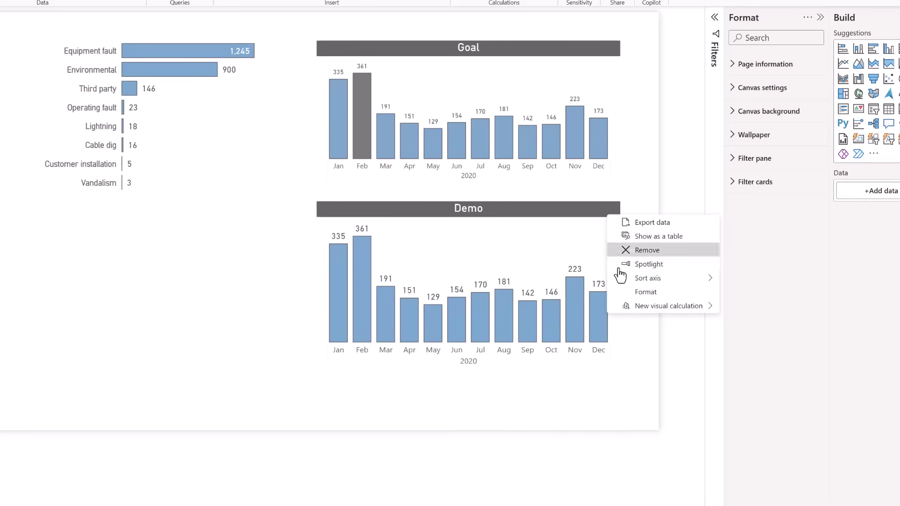
mouse_move(647, 312)
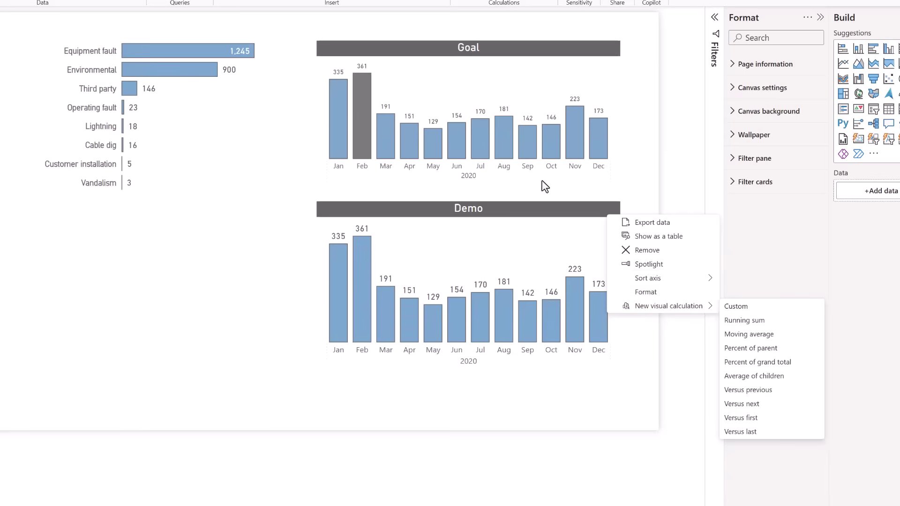
click(518, 76)
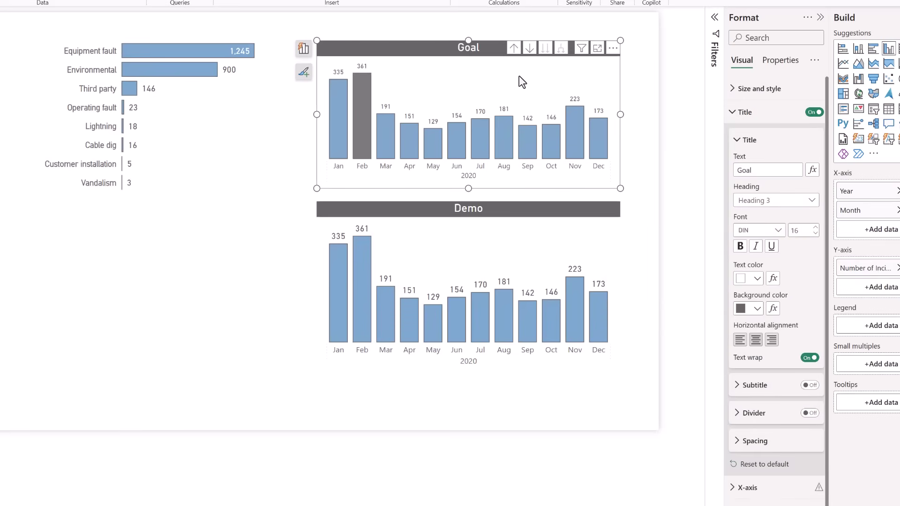
click(614, 49)
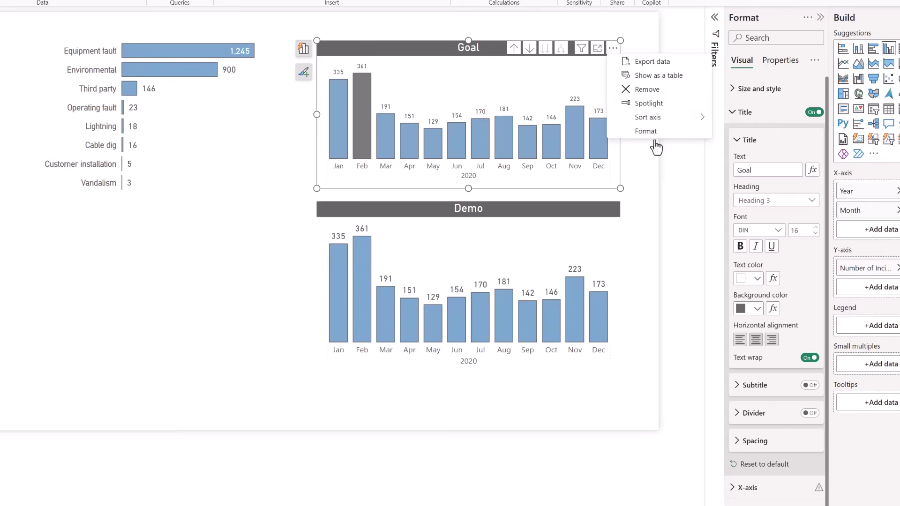
click(553, 233)
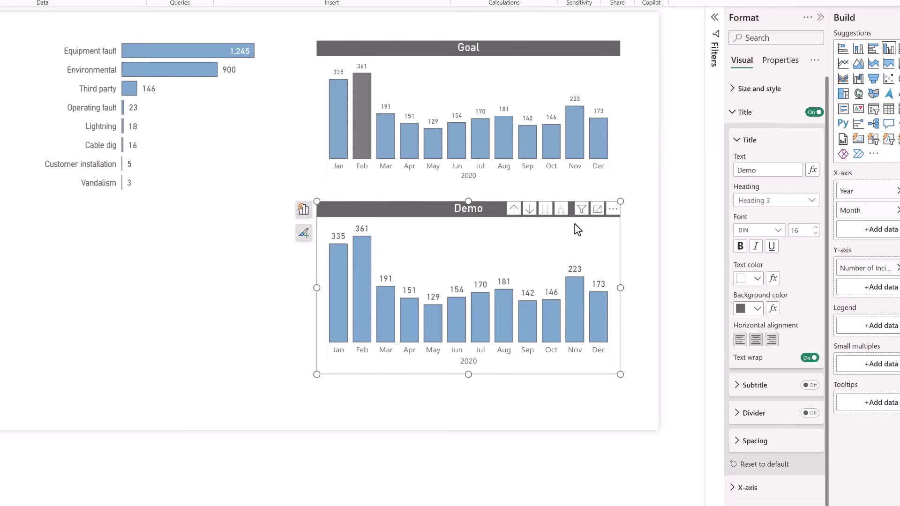
click(614, 211)
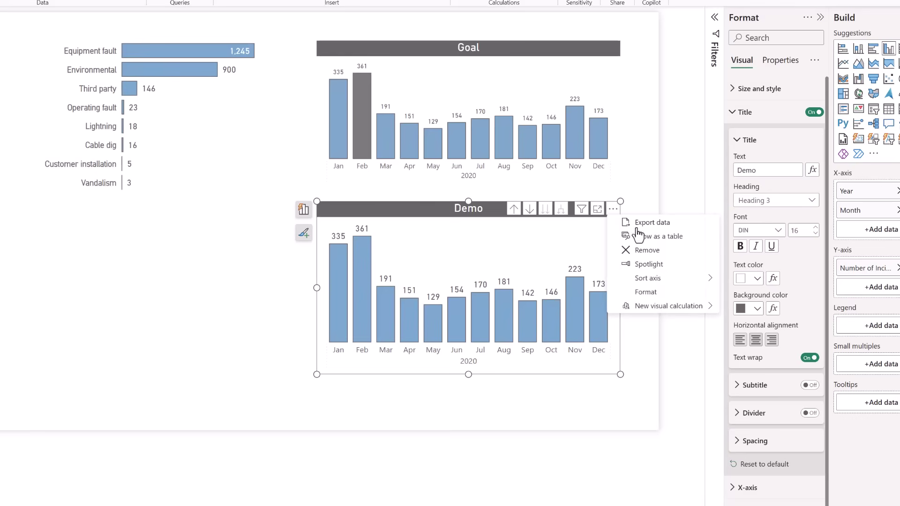
mouse_move(658, 312)
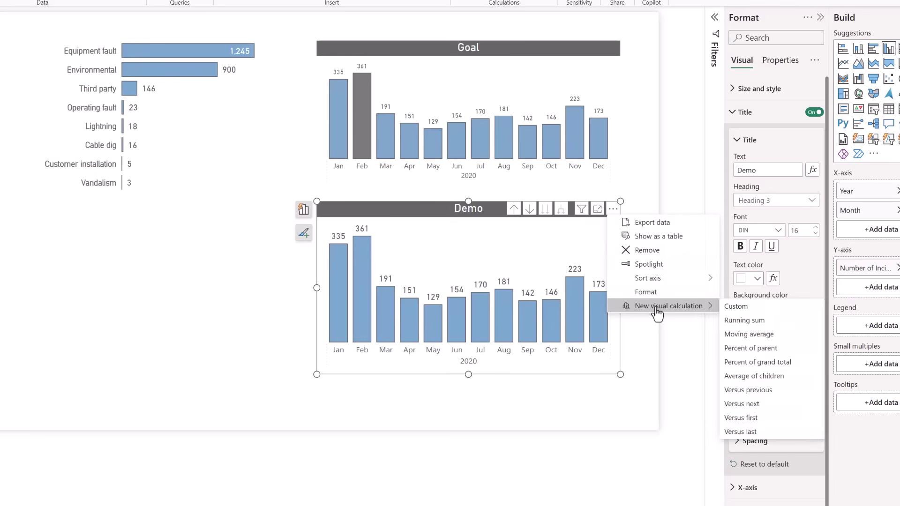
Step: Create the custom calculation MAX VALUE = MAXX(ROWS, [Number of Incidents]), returning 361 per month
click(751, 310)
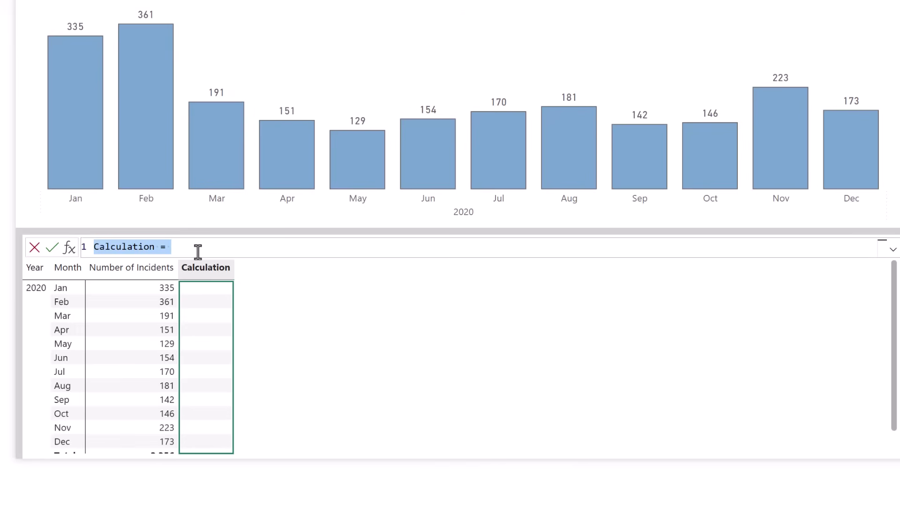
text(MA)
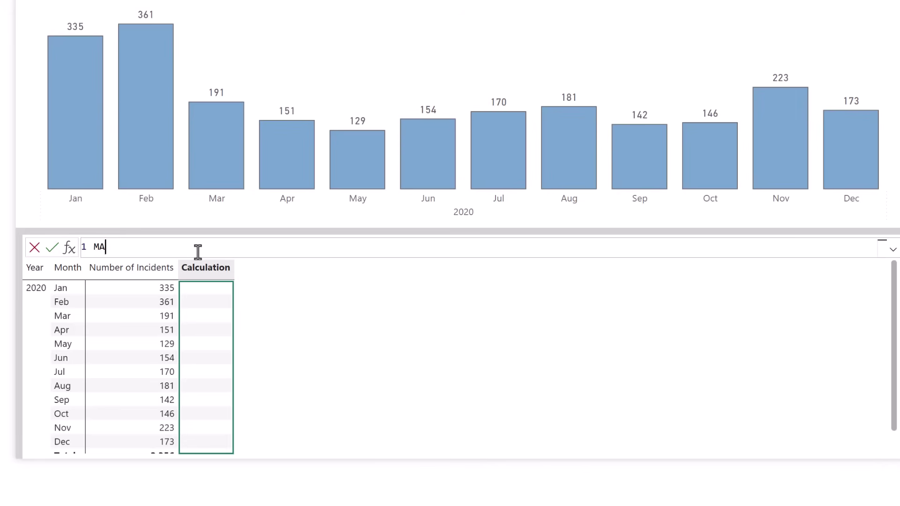
text(X VALUE =  MAXX)
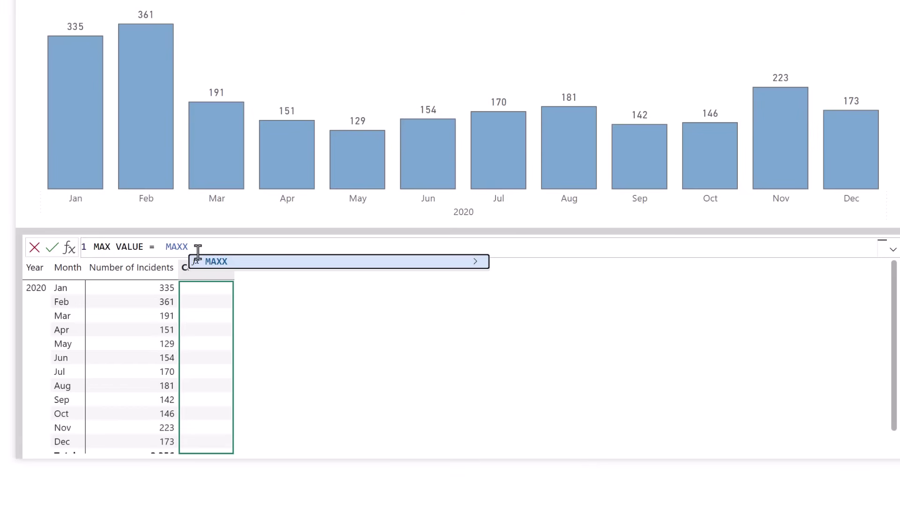
text(()
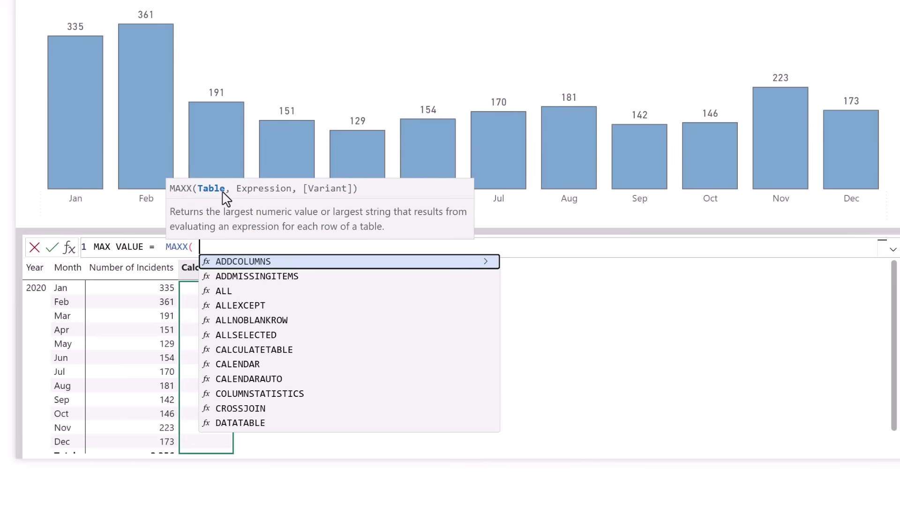
text(rows)
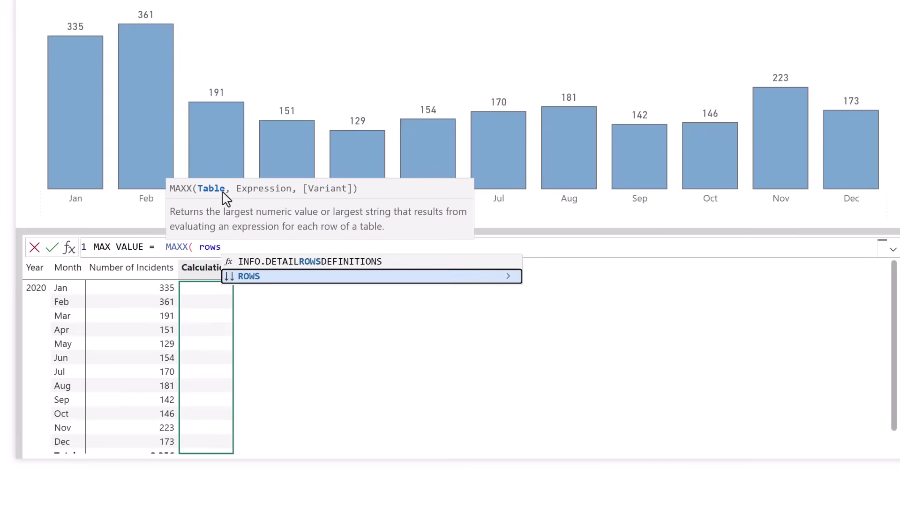
key(Tab)
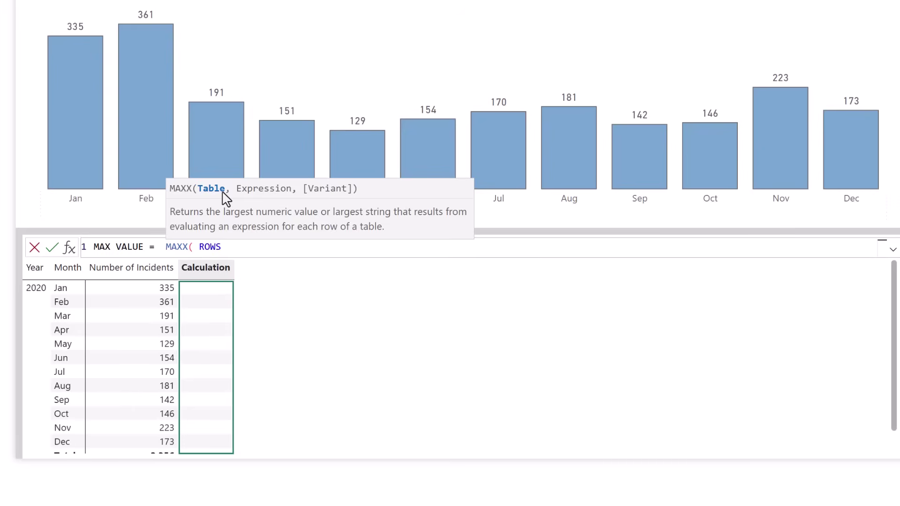
text(,)
text([nu)
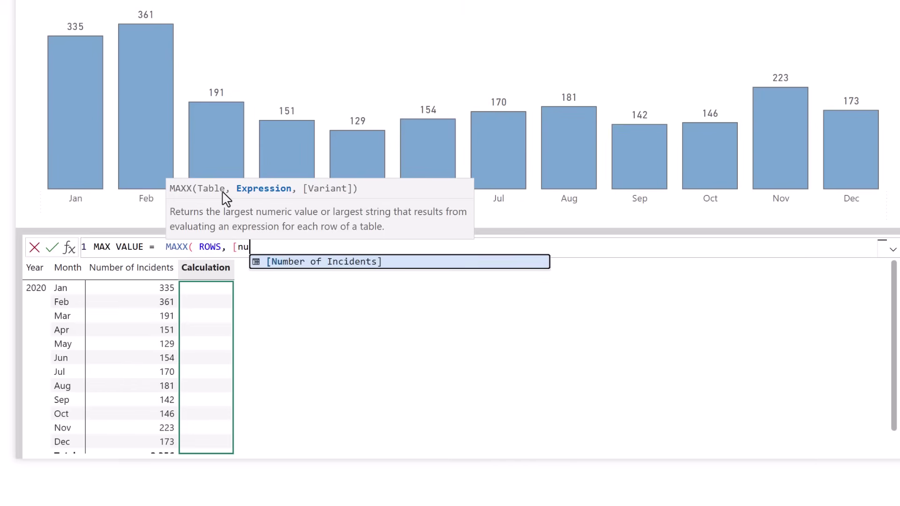
key(Tab)
text())
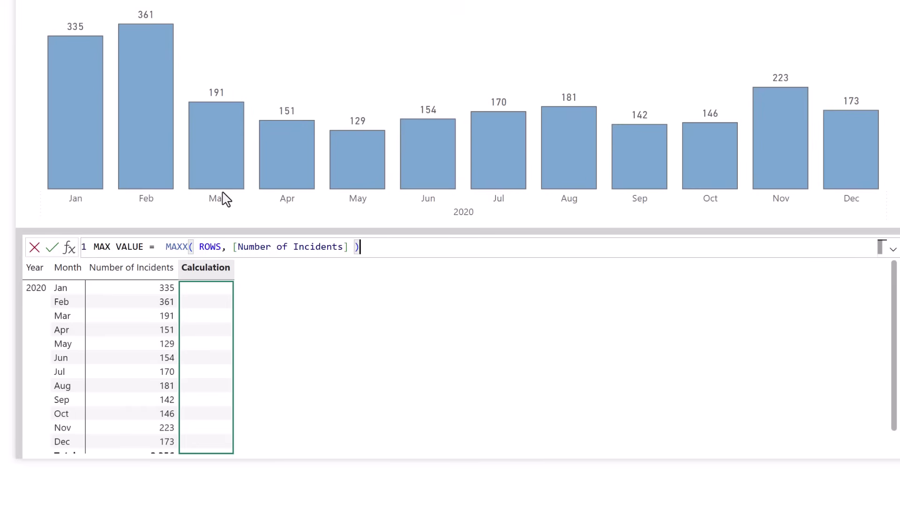
key(Return)
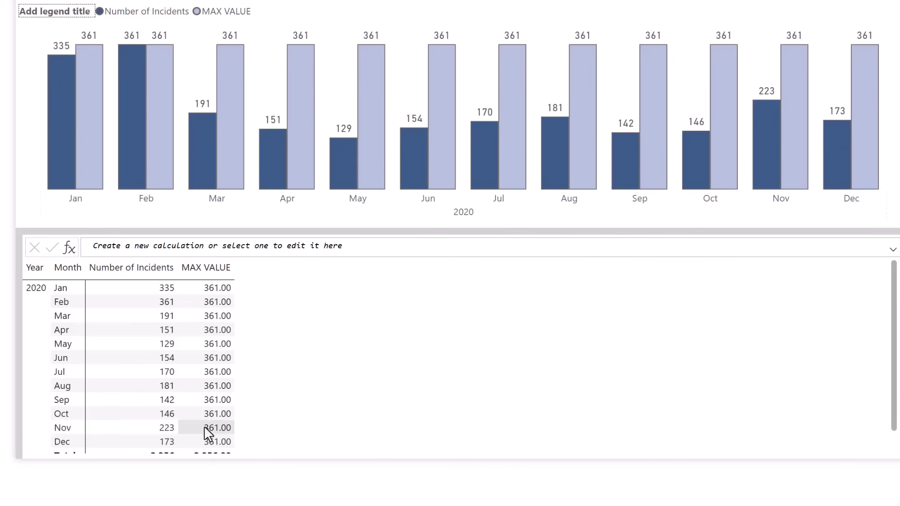
Step: Reopen the MAX VALUE calculation and rename it FLAG MAX VALUE
scroll(210, 413, down, 2)
scroll(211, 401, up, 2)
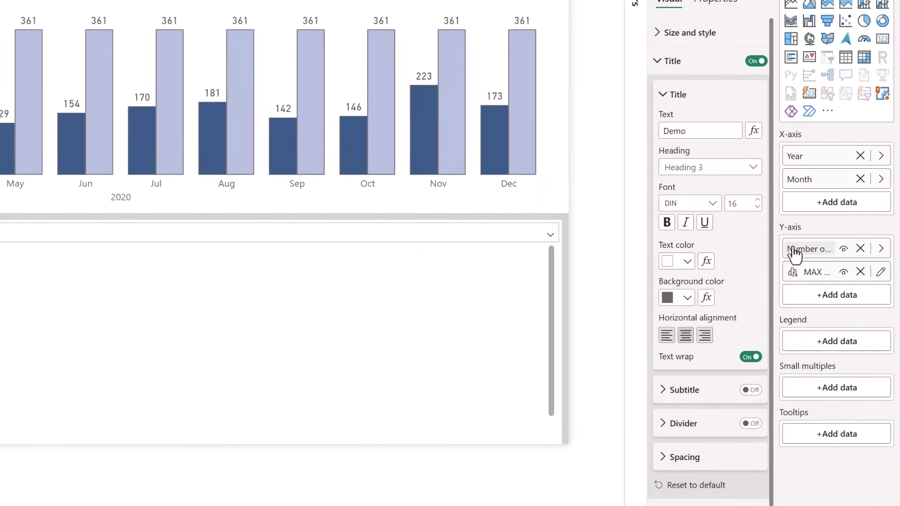
click(882, 273)
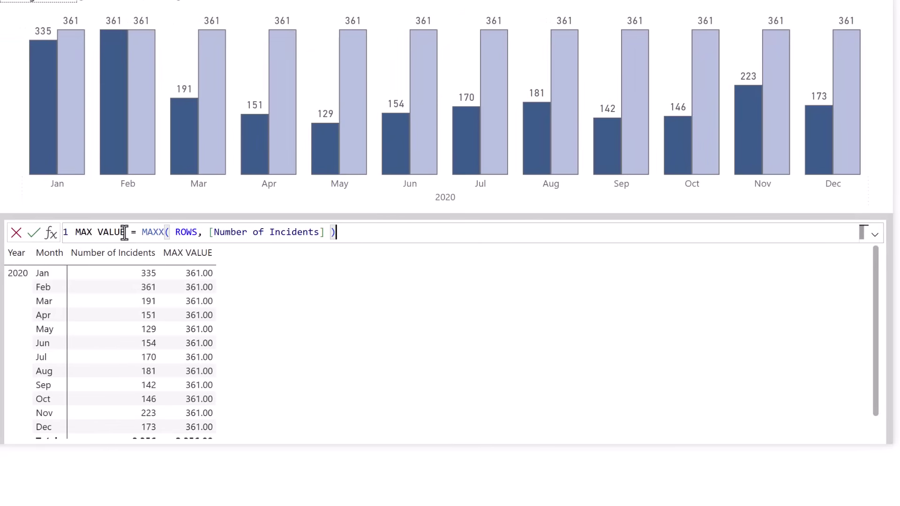
double_click(83, 233)
key(Home)
text(F)
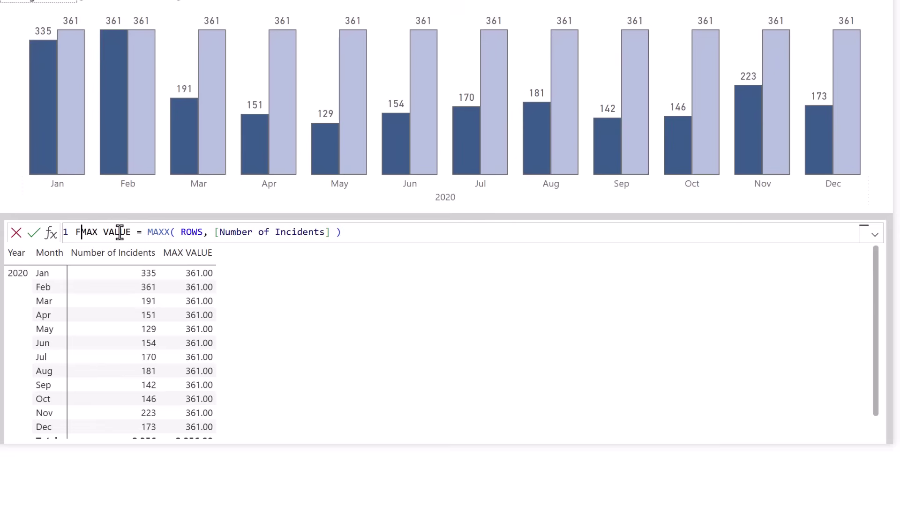
text(LAG)
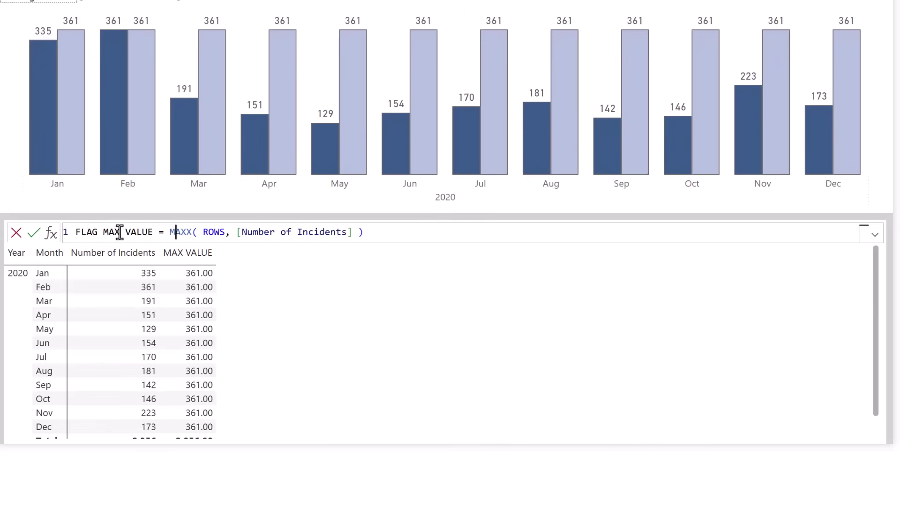
Step: Wrap the formula in IF([Number of Incidents] = MAXX(ROWS, [Number of Incidents]), 1) so only February returns 1
key(Left)
key(Left)
text(IF()
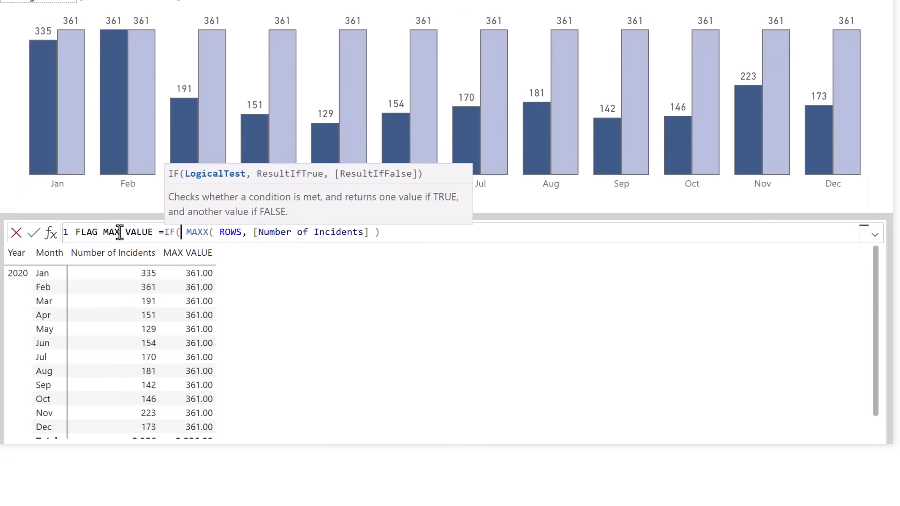
text([)
key(Down)
key(Tab)
text(=)
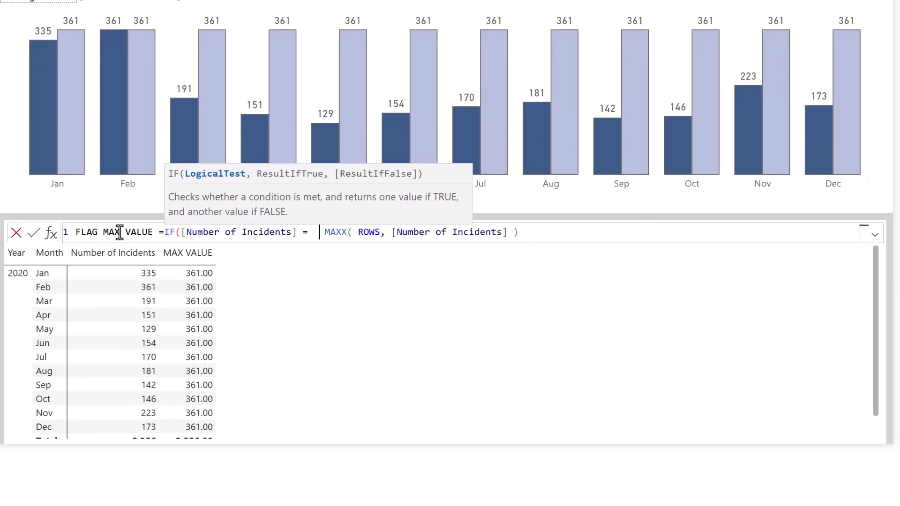
key(End)
text(, 1))
key(Return)
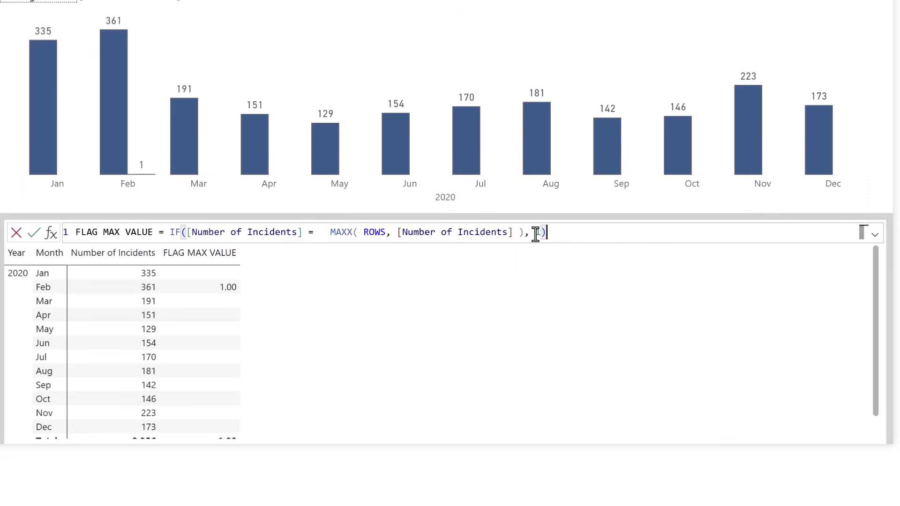
double_click(538, 233)
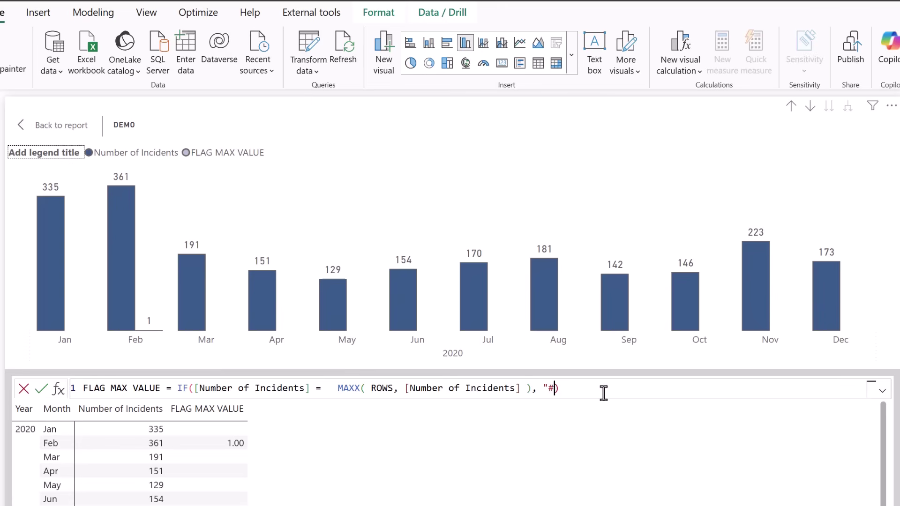
Step: Replace the IF result 1 with the colour code "#85bde9"
text(85bde9")
key(Return)
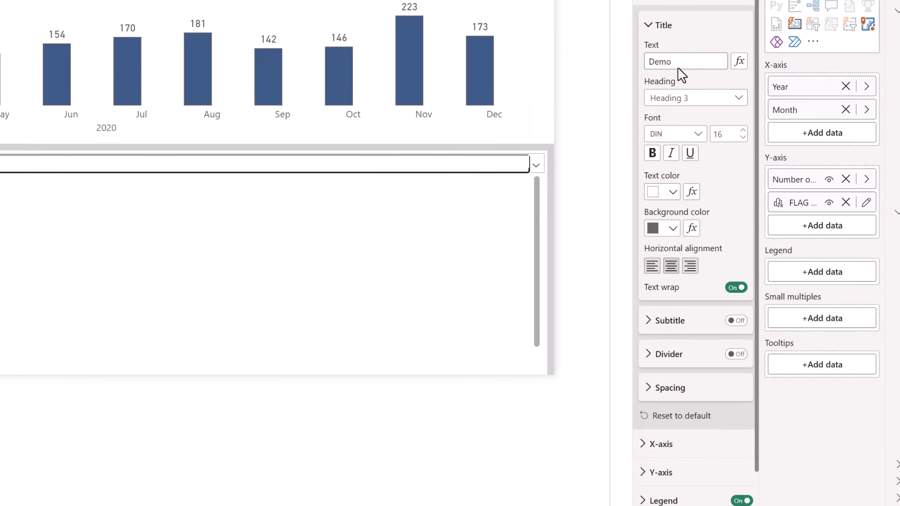
Step: Expand Columns formatting and hide FLAG MAX VALUE from the Demo chart's Y-axis
scroll(681, 36, down, 3)
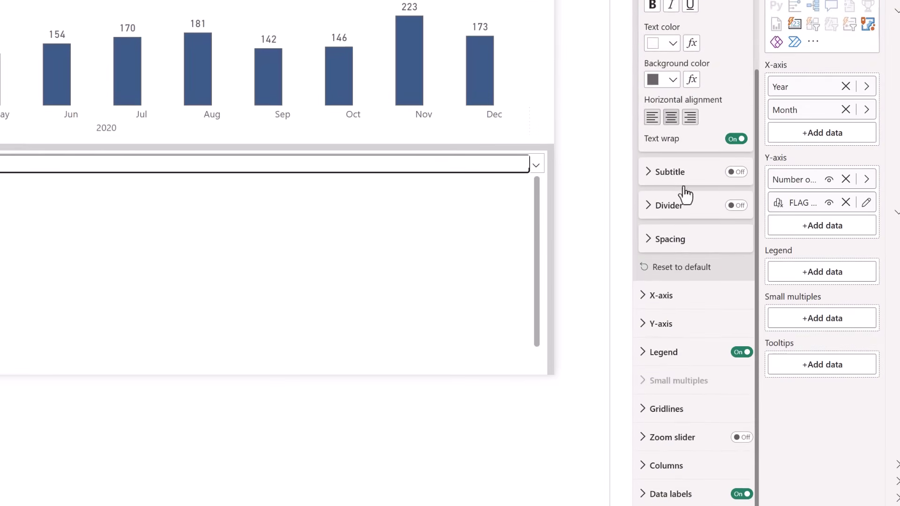
click(643, 474)
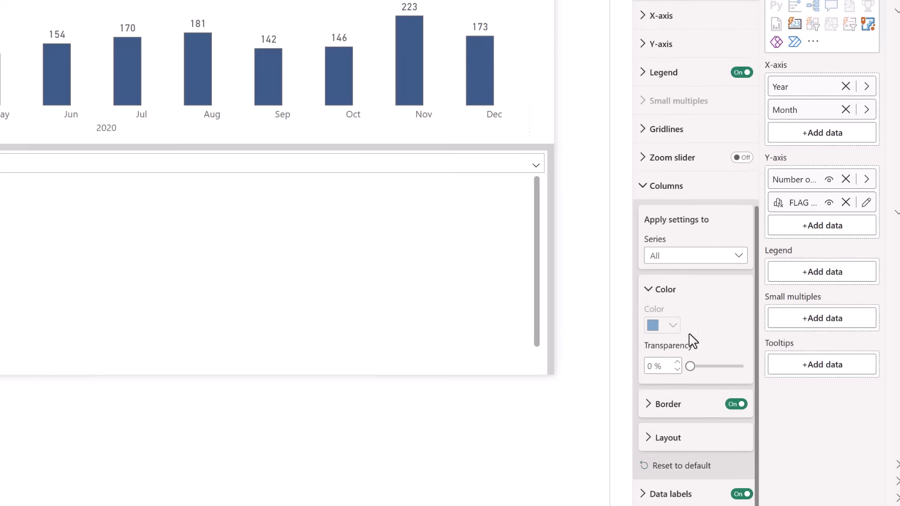
click(829, 203)
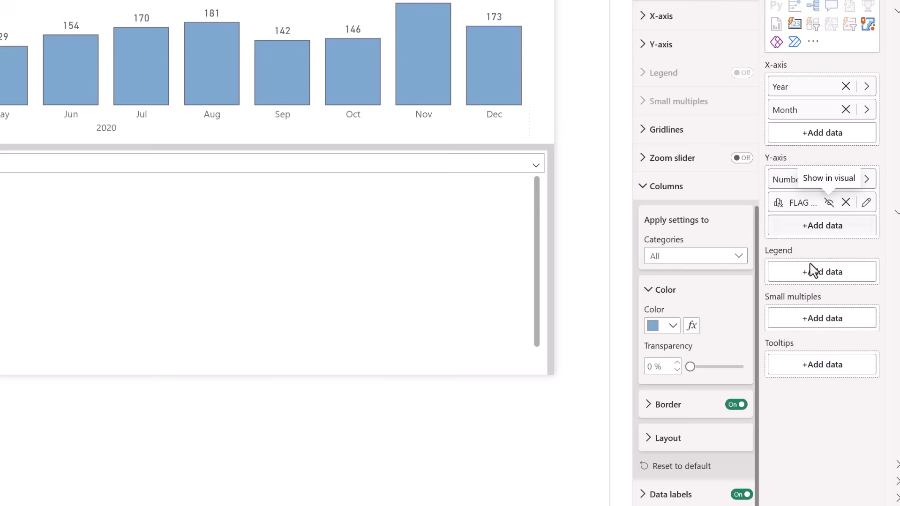
click(691, 328)
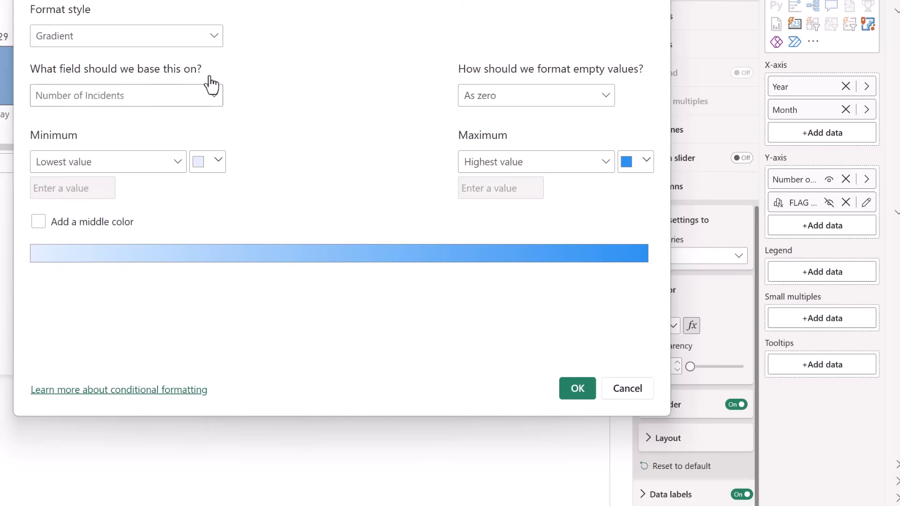
click(206, 46)
click(75, 112)
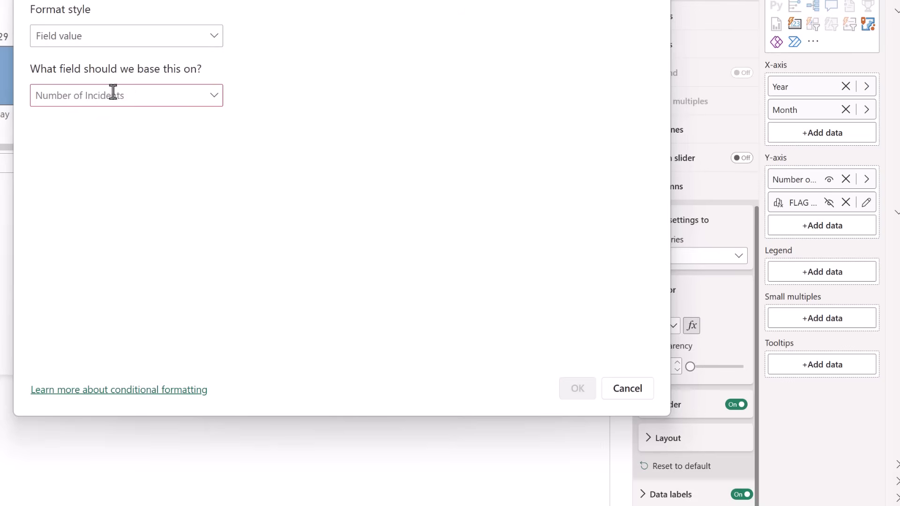
click(207, 95)
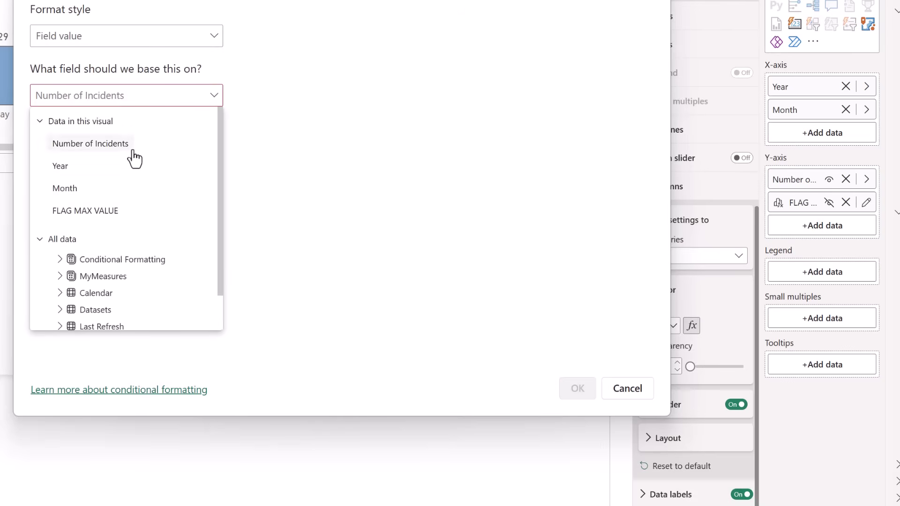
click(93, 213)
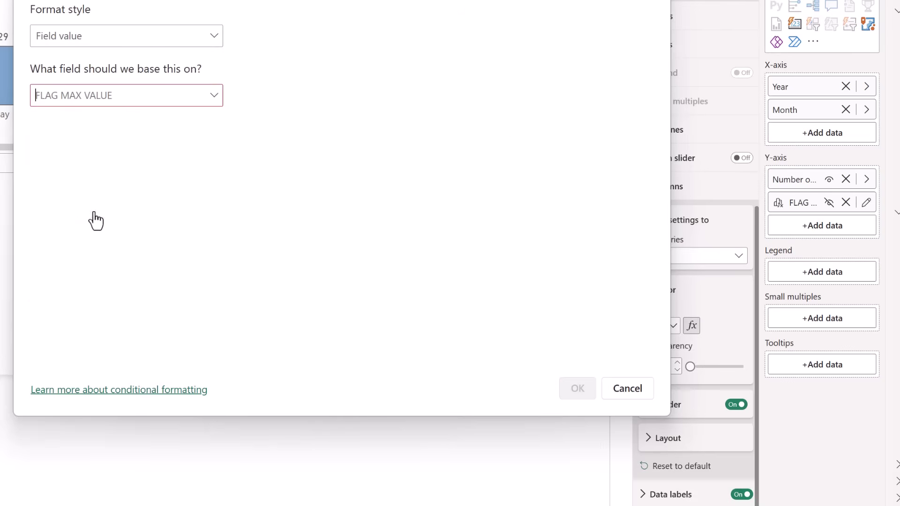
click(619, 396)
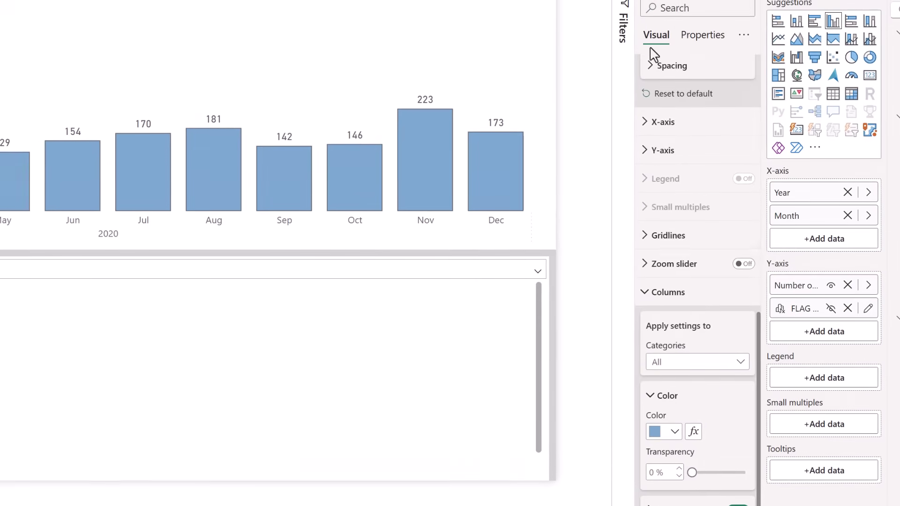
Step: Set FLAG MAX VALUE's data type to Text under Properties > Data format
click(700, 5)
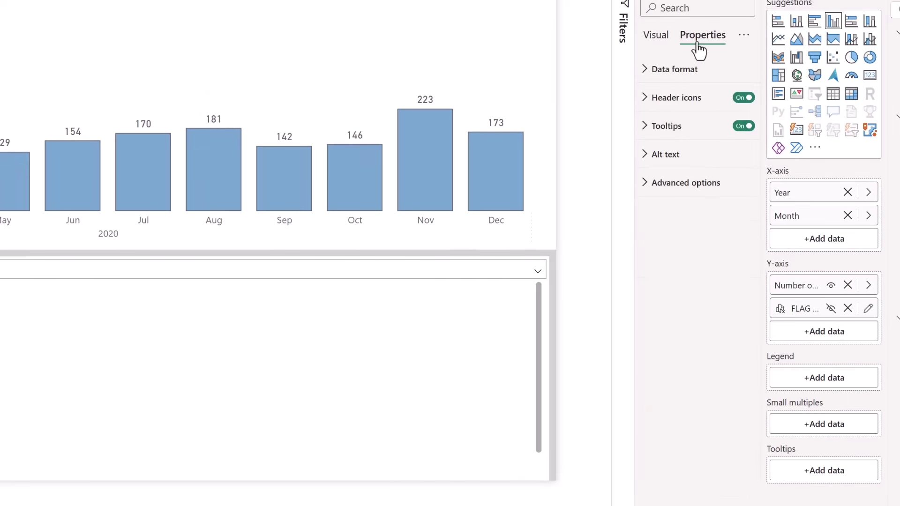
click(659, 72)
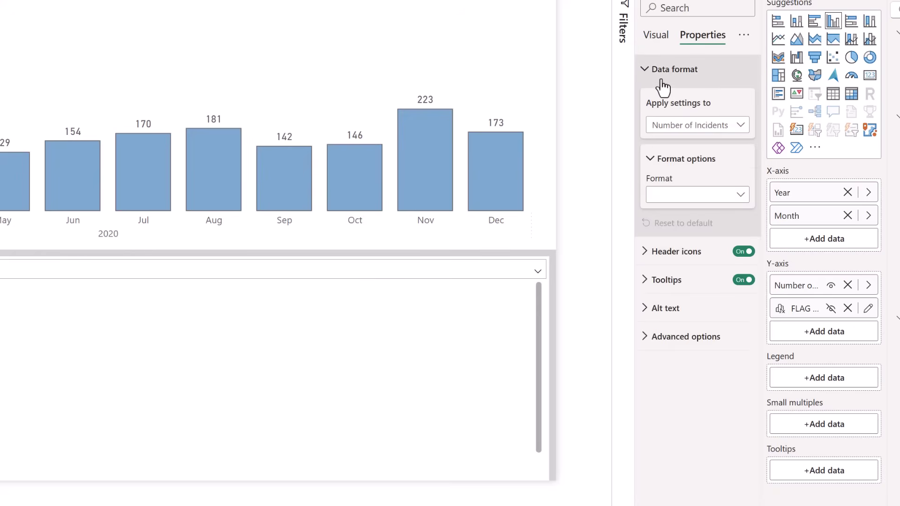
click(700, 136)
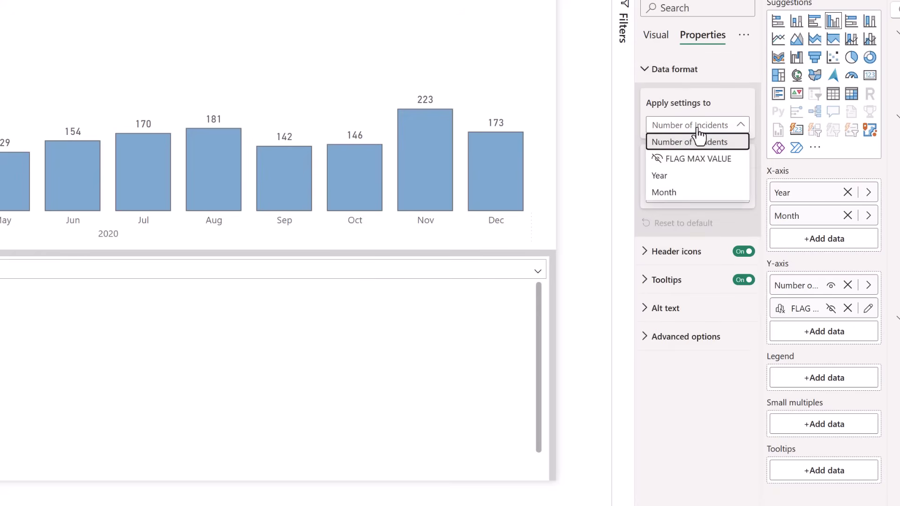
click(698, 159)
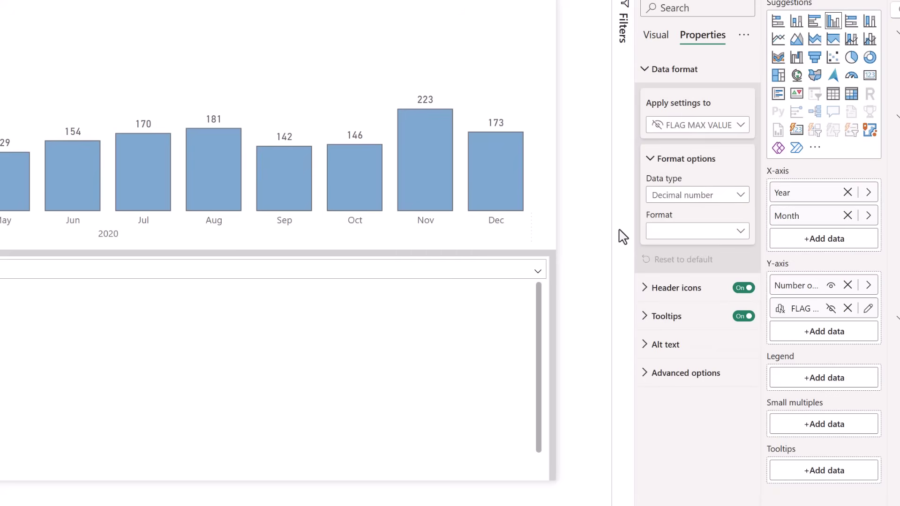
click(677, 199)
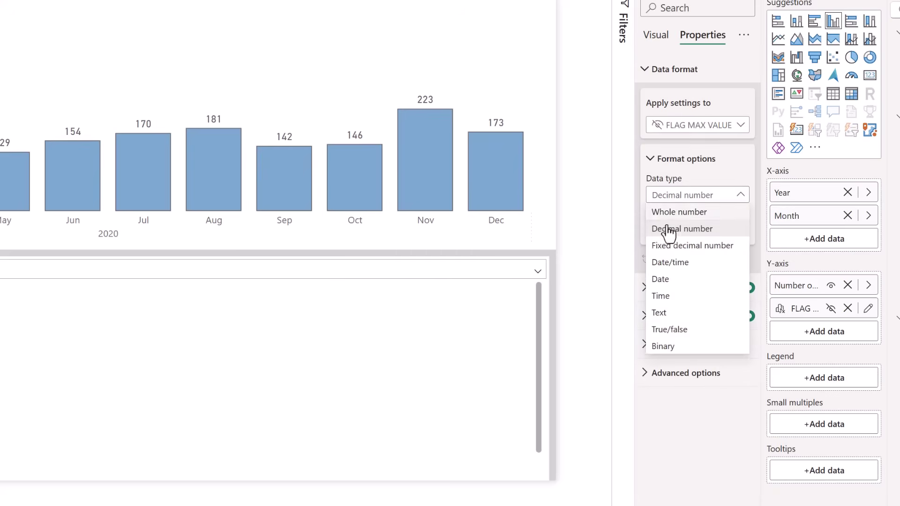
click(672, 317)
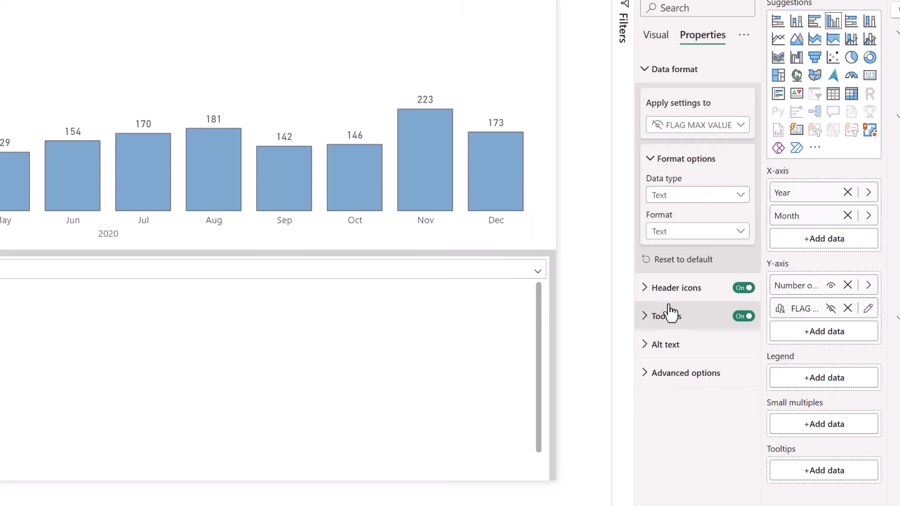
Step: Set the Demo columns' colour to Field value based on FLAG MAX VALUE
click(652, 40)
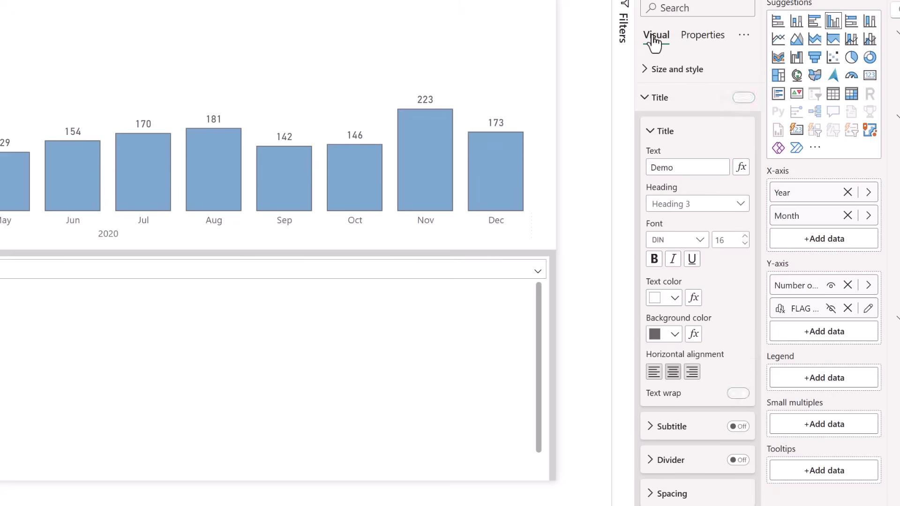
scroll(663, 388, down, 5)
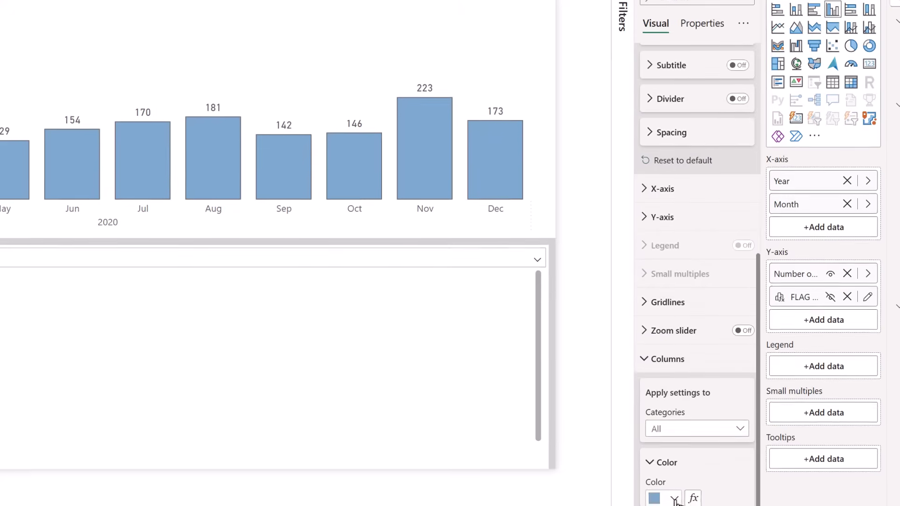
click(691, 430)
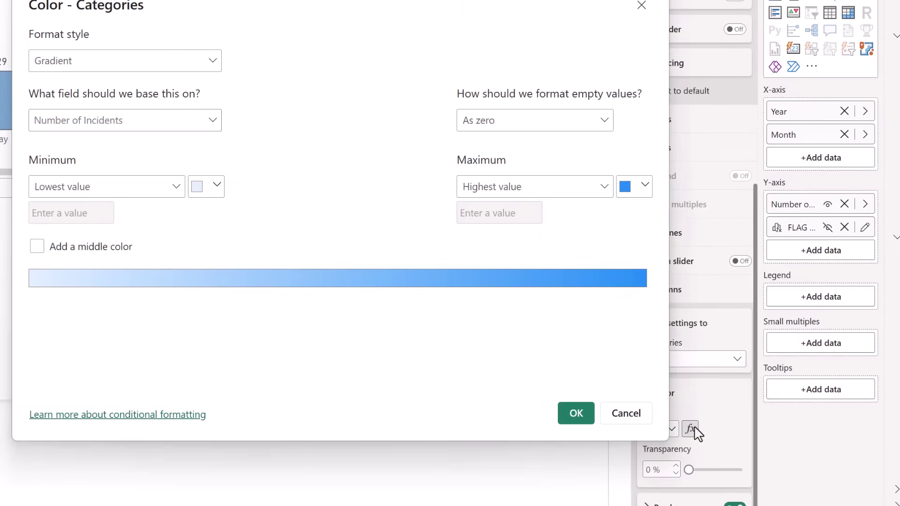
click(166, 63)
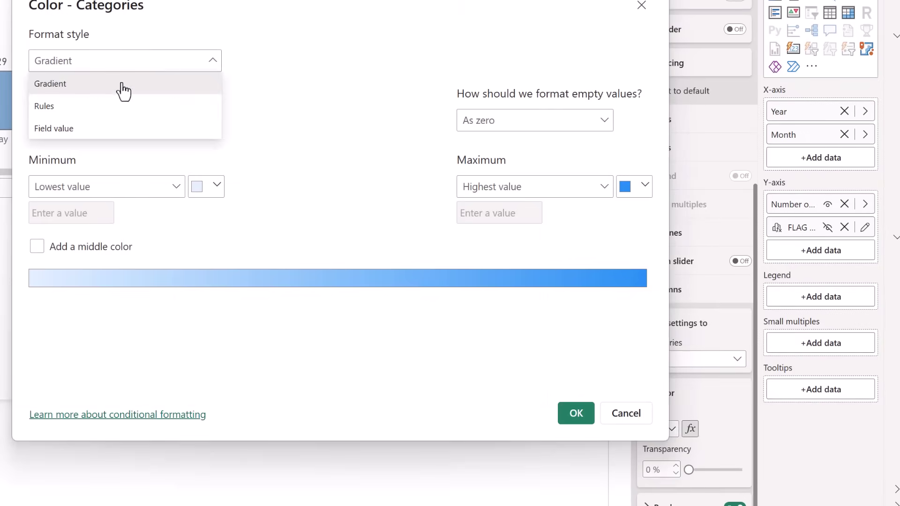
click(96, 129)
click(214, 125)
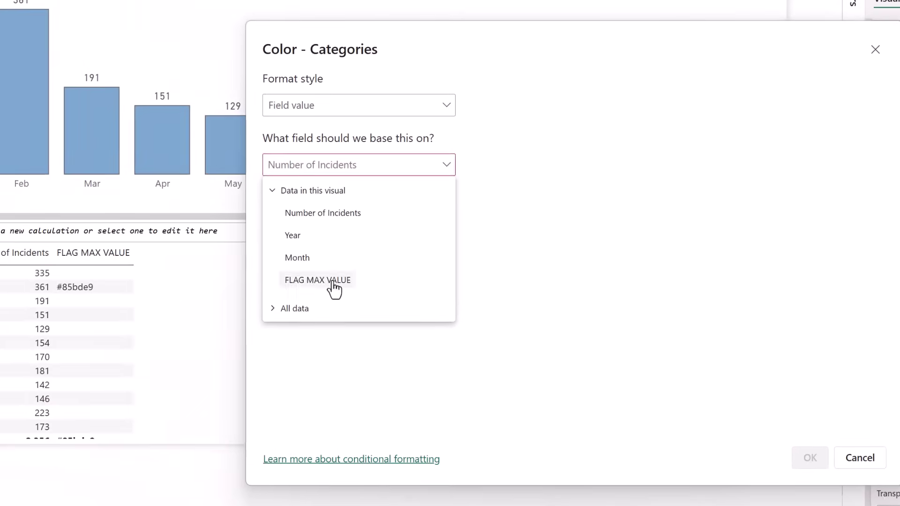
click(334, 280)
click(810, 459)
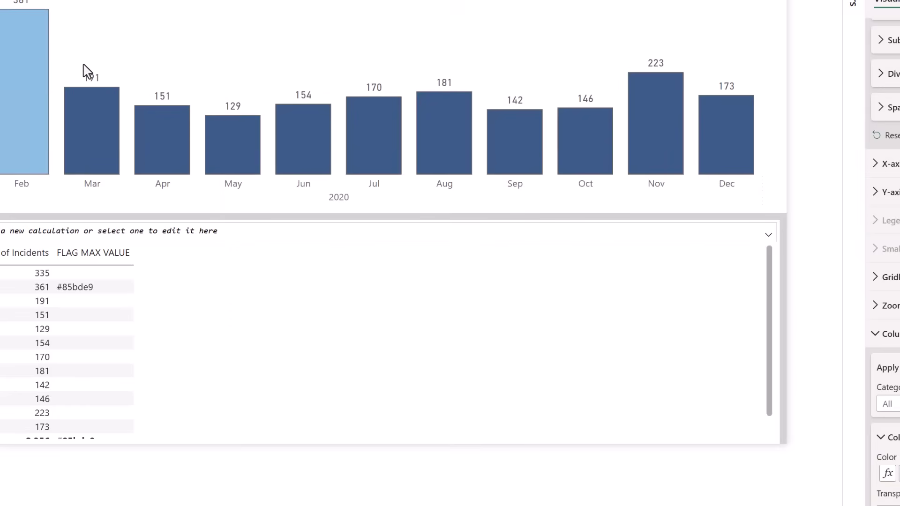
mouse_move(28, 78)
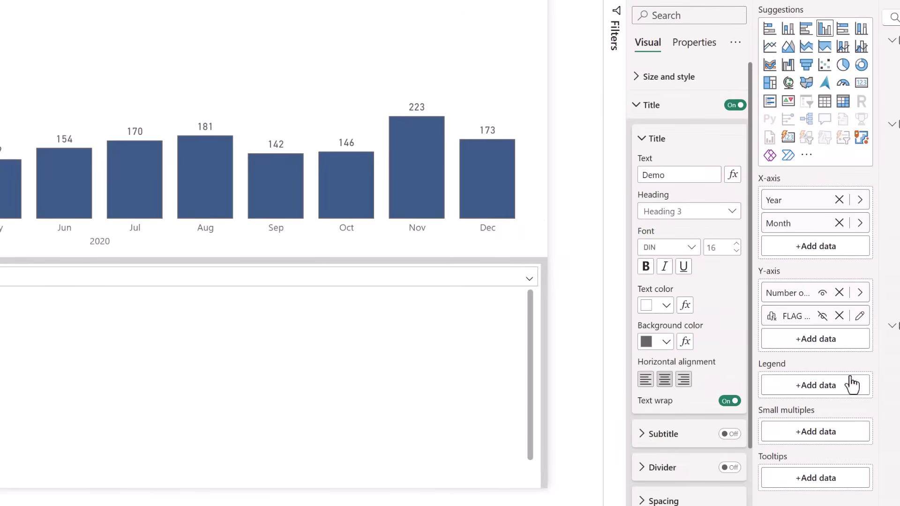
Step: Add "#54b07e" as the IF's false result in FLAG MAX VALUE
click(860, 316)
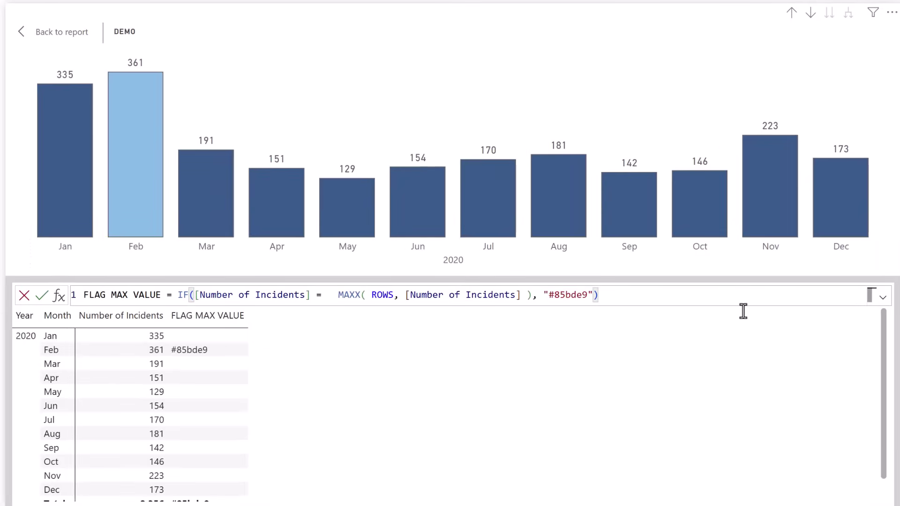
text(, )
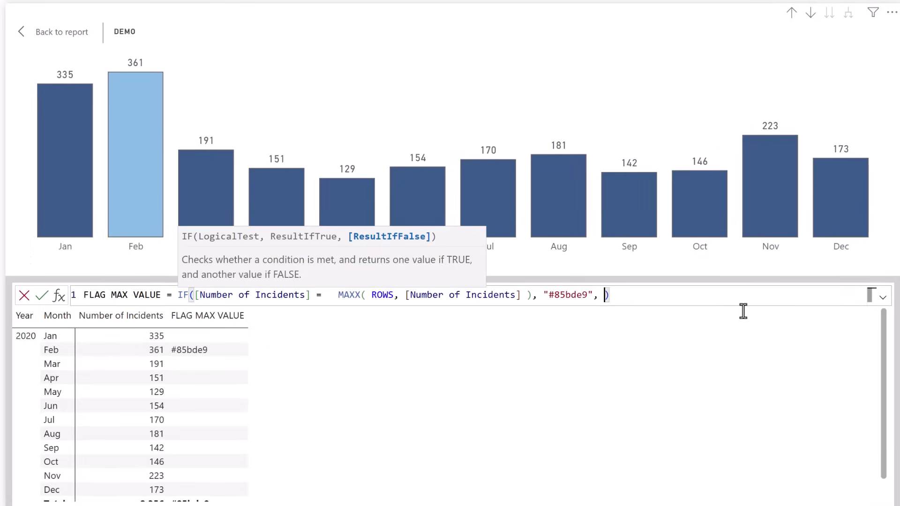
text(" )
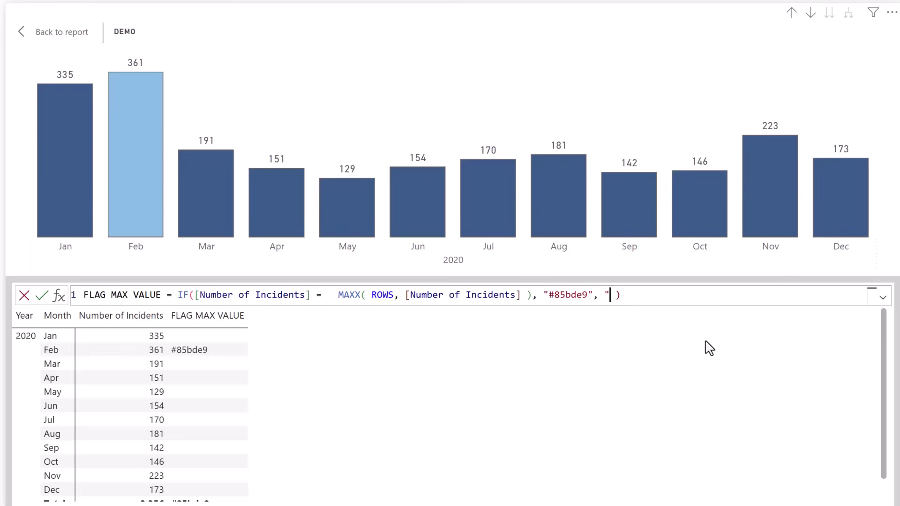
text($54b07e")
key(BackSpace)
text(#)
key(End)
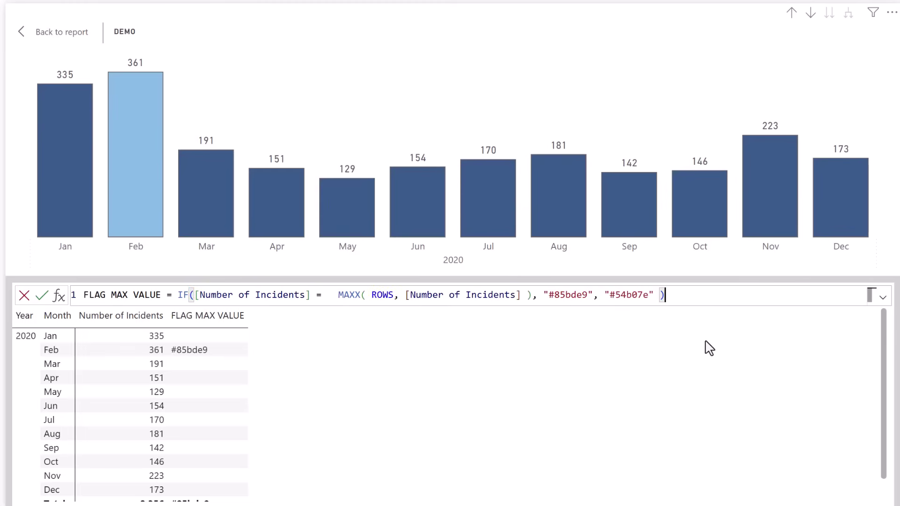
key(Return)
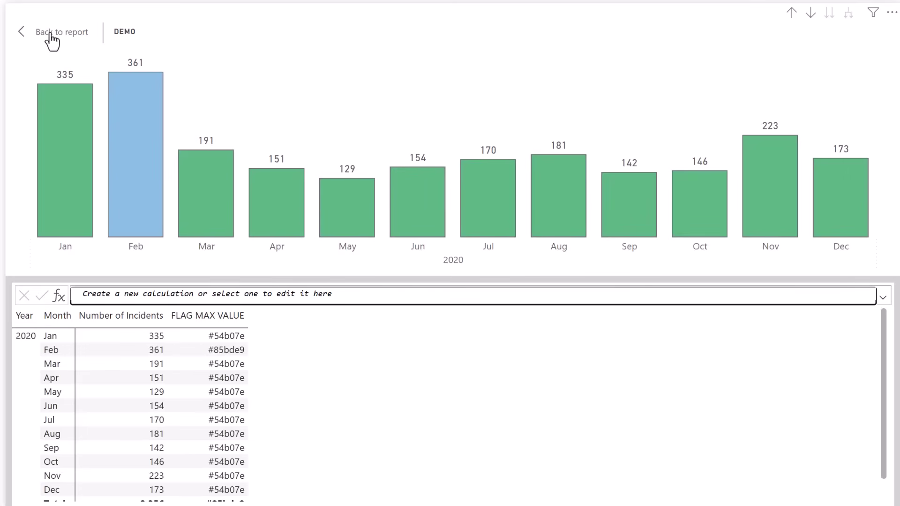
Step: Cross-filter by Environmental and Equipment fault, then by Lightning, Cable dig and Customer installation
click(27, 34)
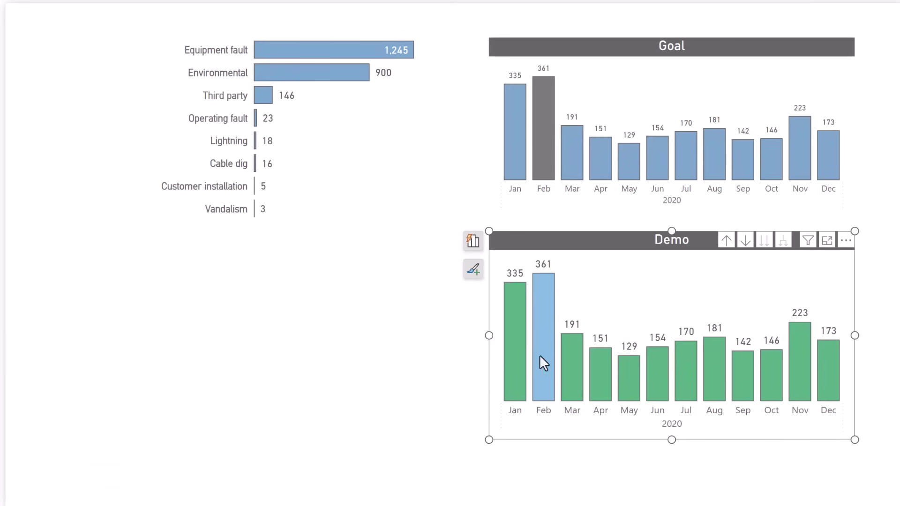
click(318, 75)
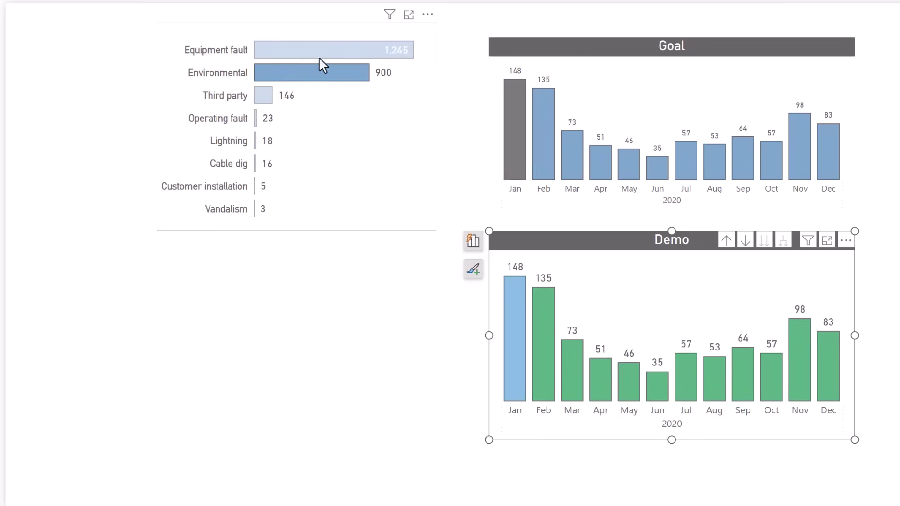
click(320, 54)
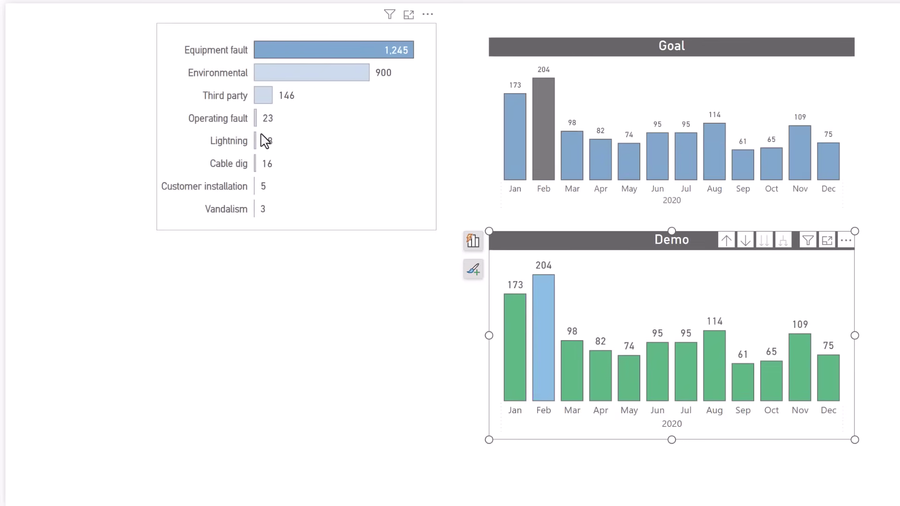
click(231, 144)
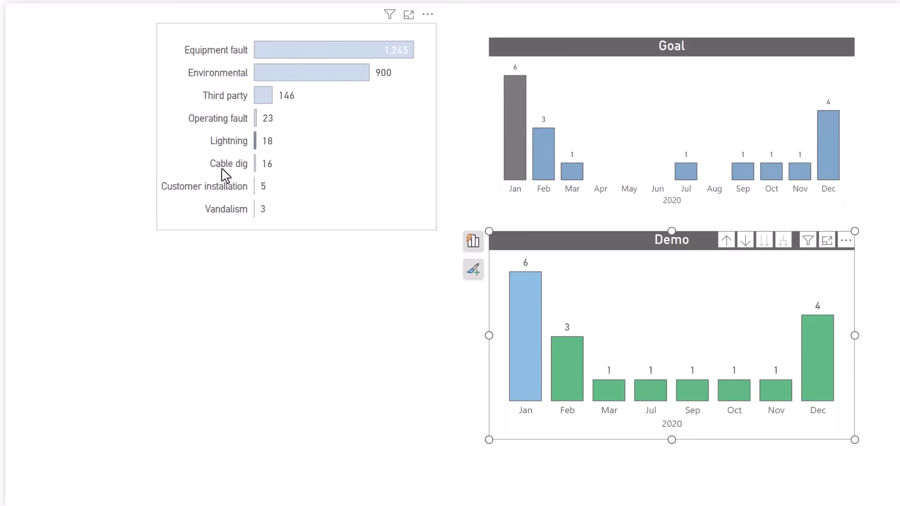
click(223, 168)
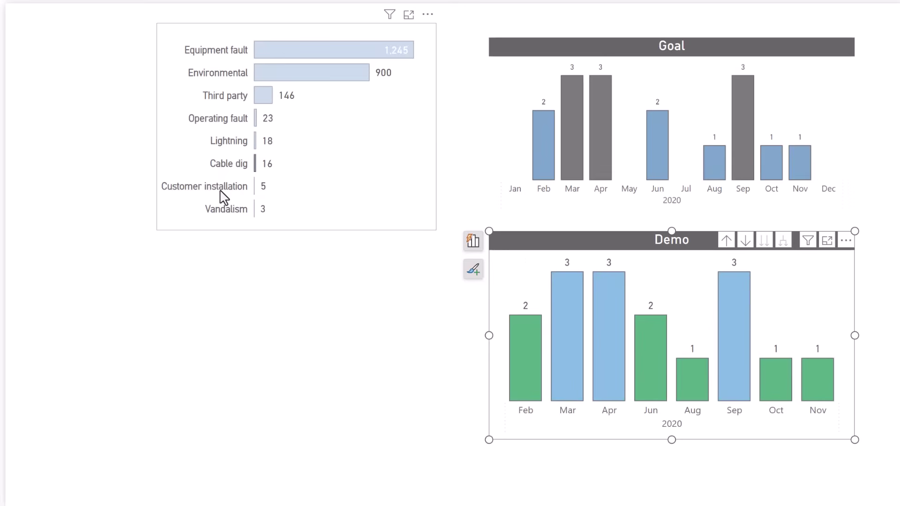
click(221, 190)
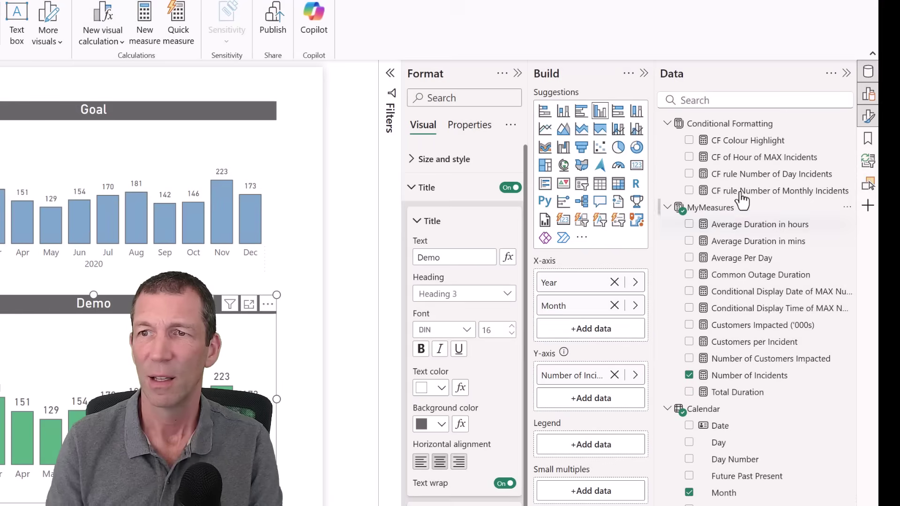
Step: Check CF Colour Highlight's grey hex code, then start a new custom visual calculation on Demo
click(768, 143)
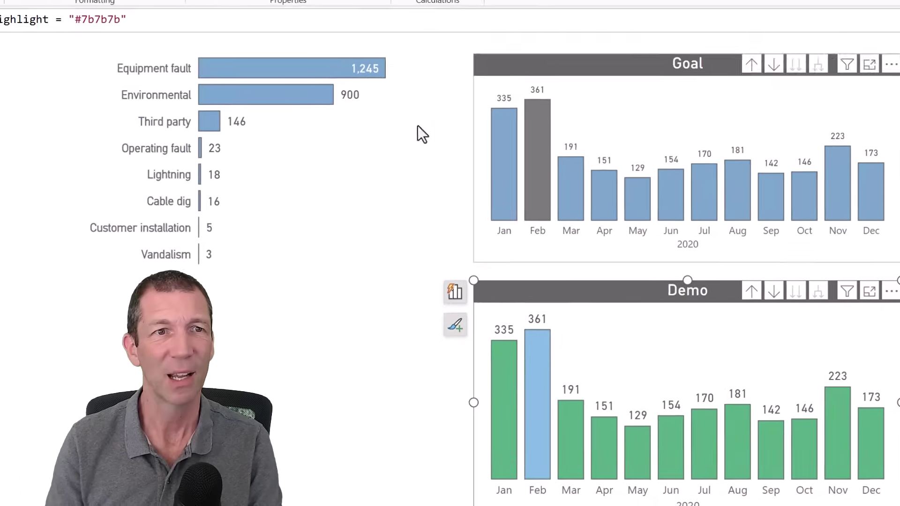
double_click(113, 20)
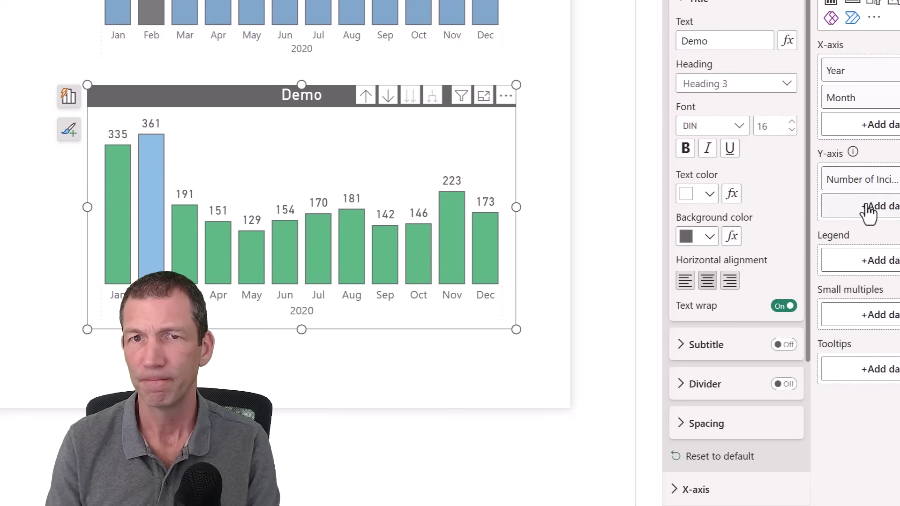
click(506, 96)
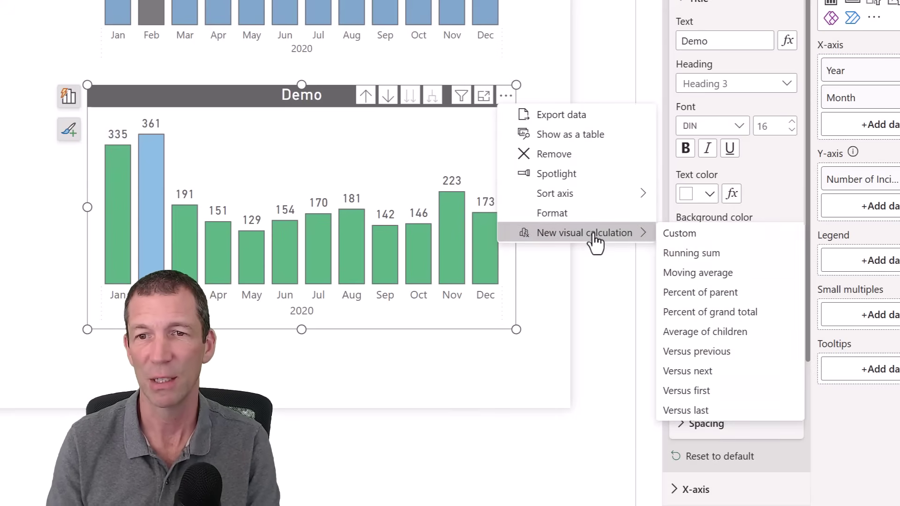
click(719, 239)
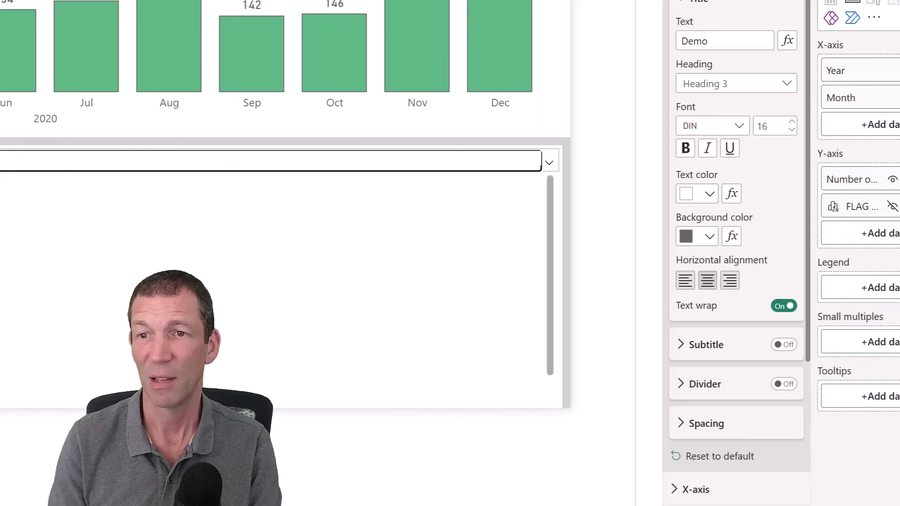
Step: Paste the FLAG MAX VALUE formula, delete the "#85bde9", "#54b07e" arguments, and type [
key(ctrl+v)
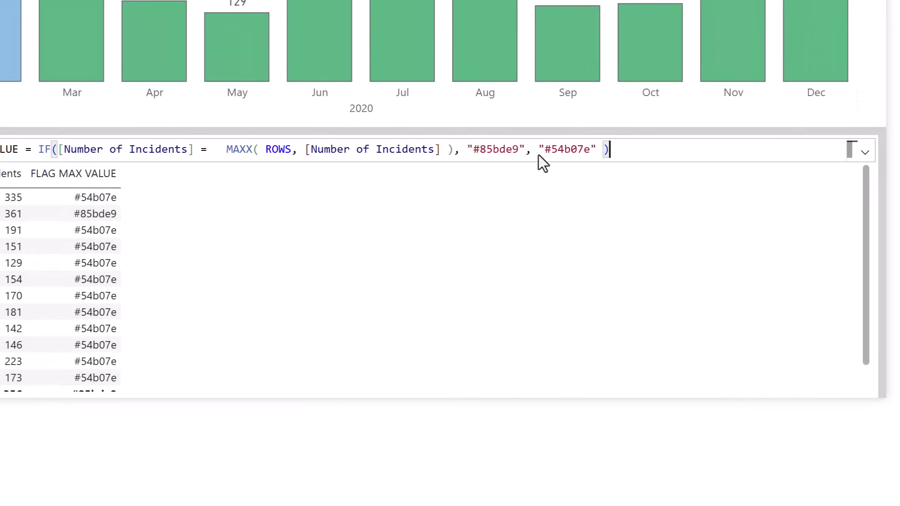
click(471, 150)
drag(556, 147, 612, 149)
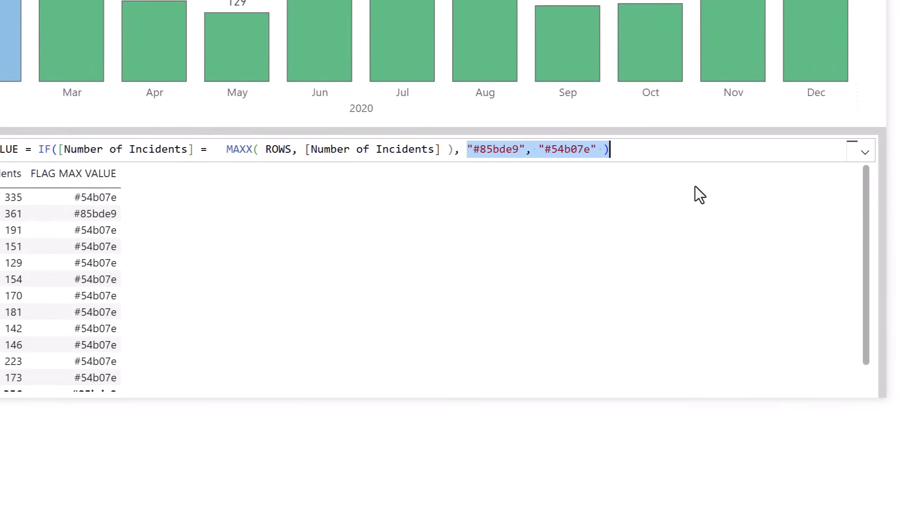
key(BackSpace)
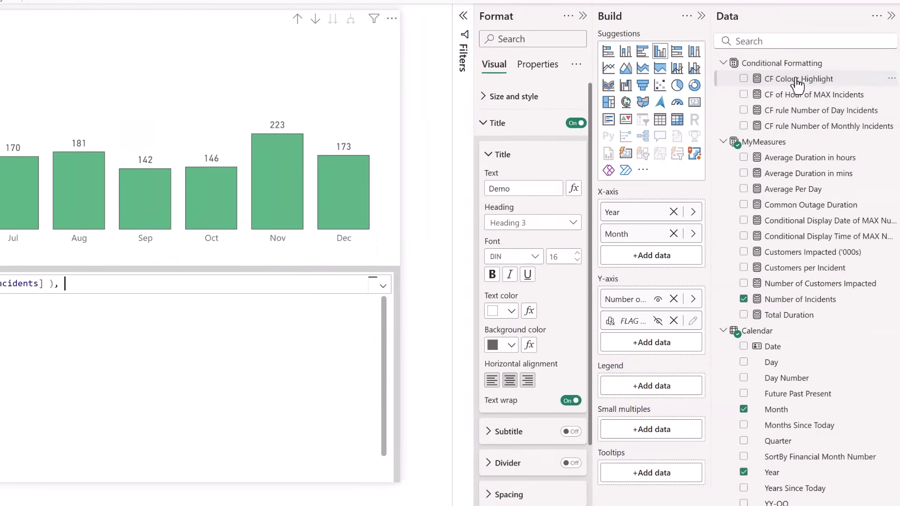
click(798, 80)
text([)
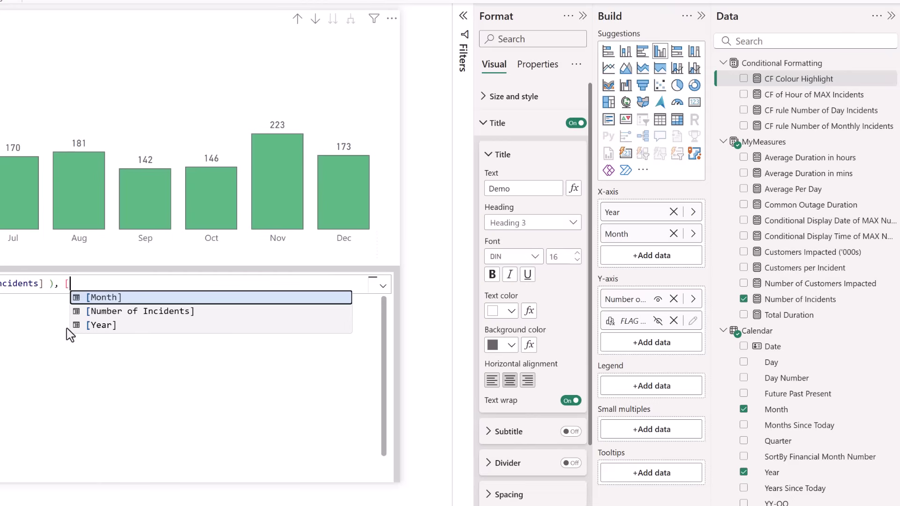
Step: Discard the calculation edit and add CF Colour Highlight to Demo's Tooltips, hidden from the visual
key(Escape)
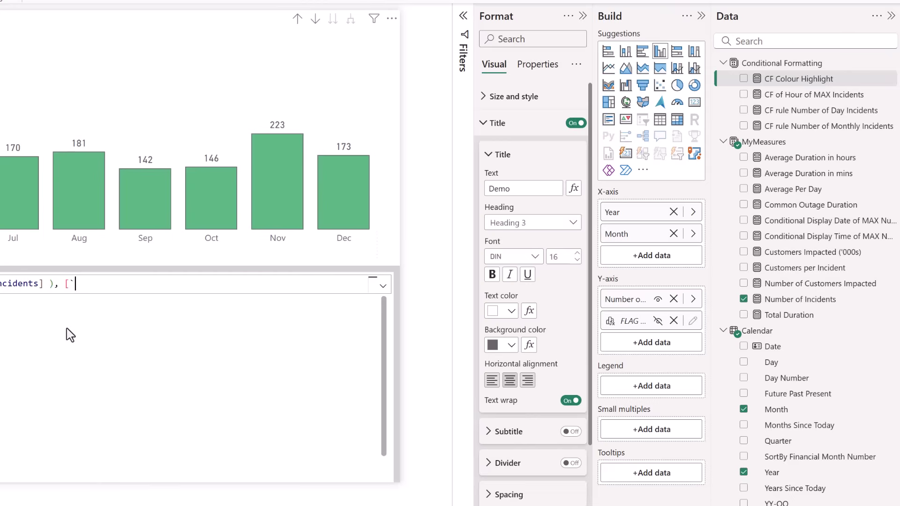
key(Escape)
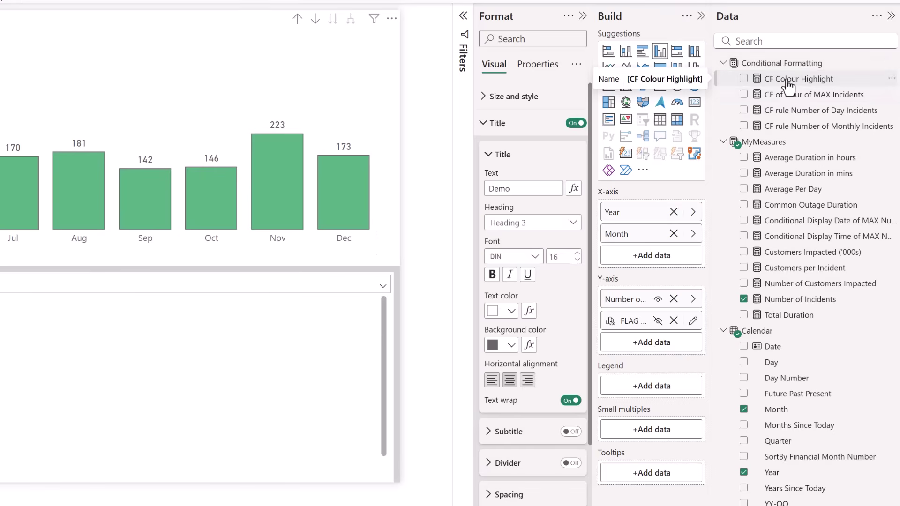
drag(789, 86, 656, 480)
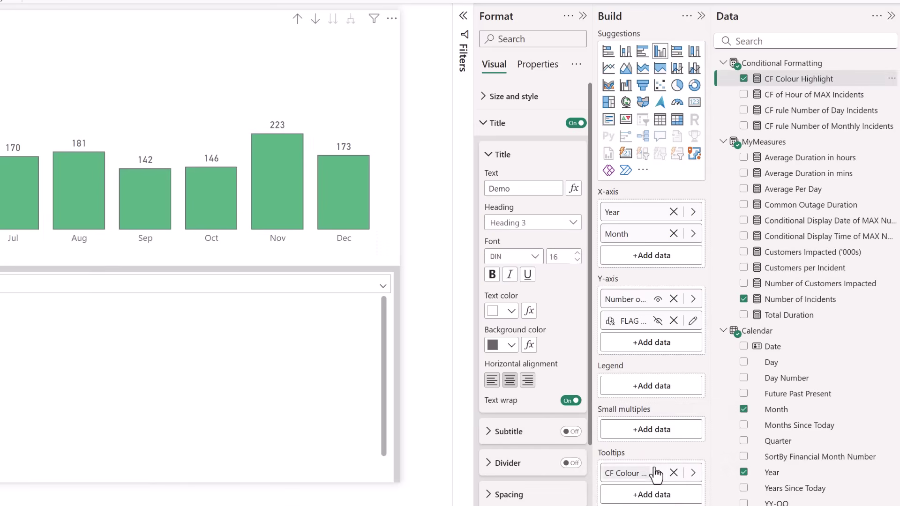
click(658, 474)
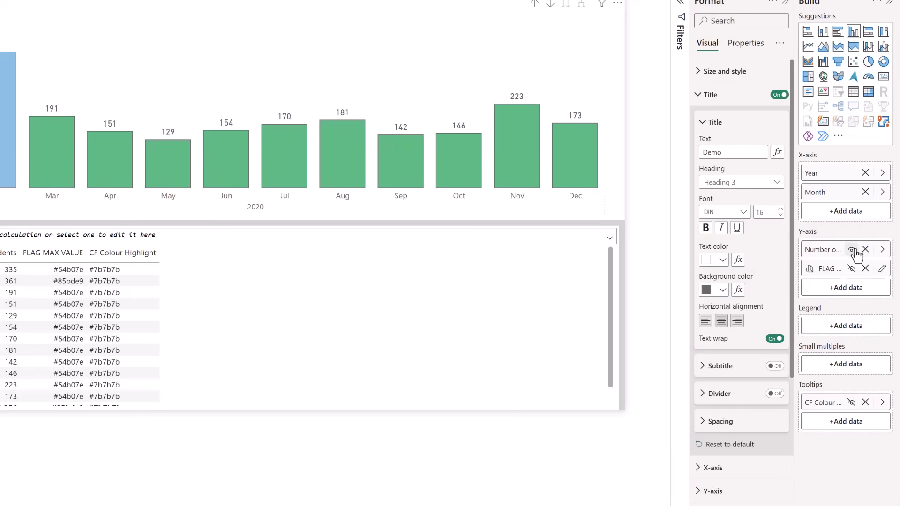
Step: Replace FLAG MAX VALUE's hex strings with [CF Colour Highlight] ) and commit, greying February's bar
click(882, 269)
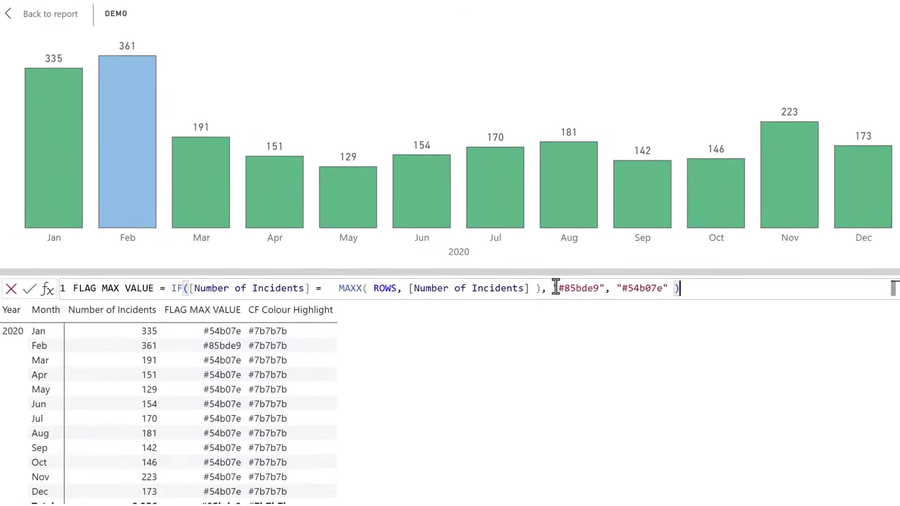
drag(558, 298, 713, 302)
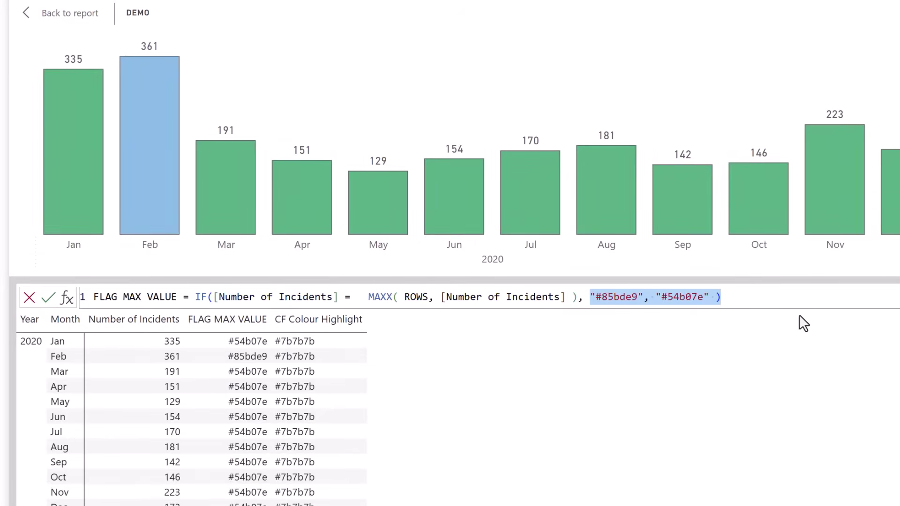
key(BackSpace)
text([)
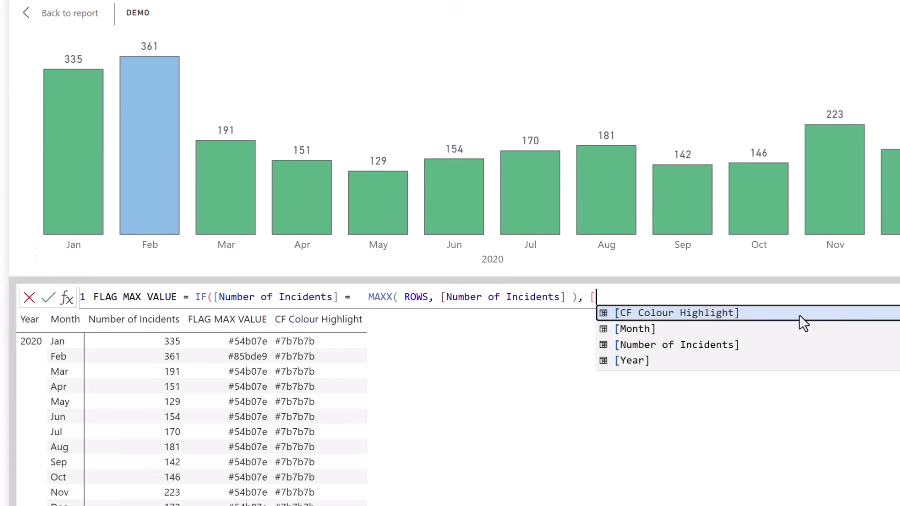
key(Tab)
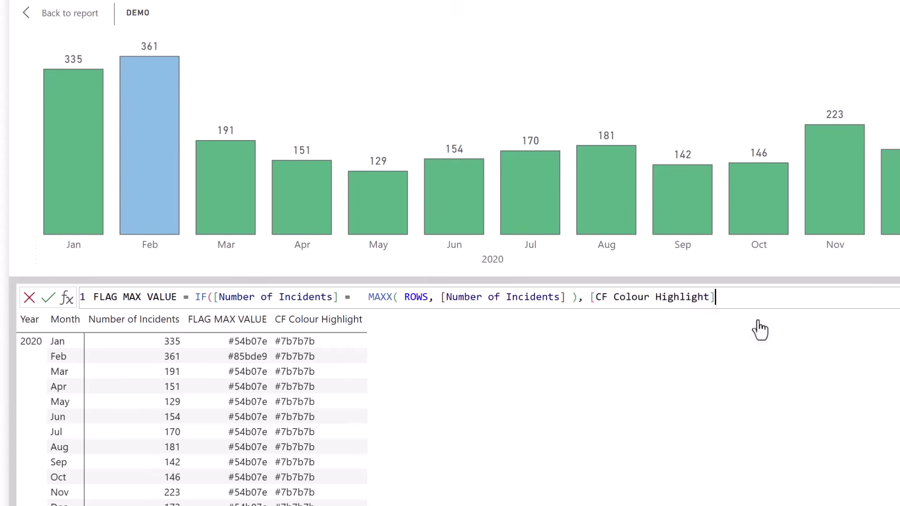
text())
key(Return)
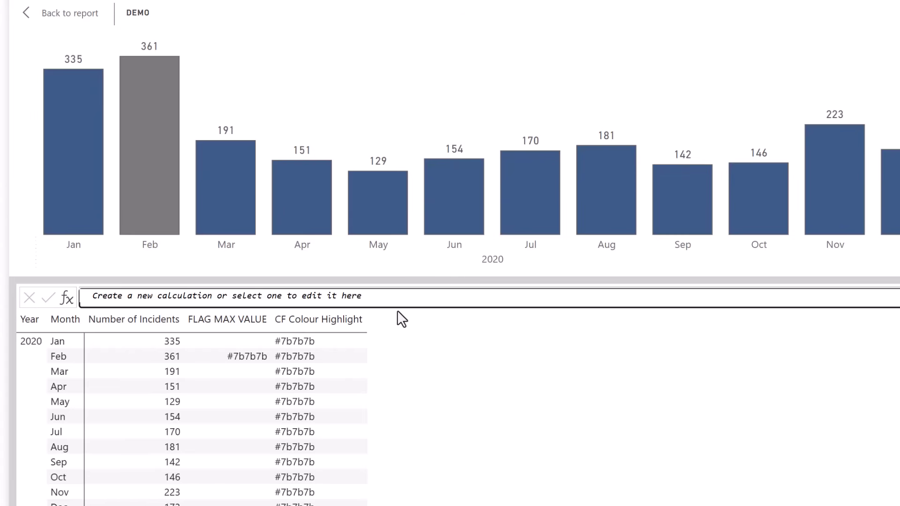
Step: Return to the report page and select the Demo chart for formatting
click(65, 16)
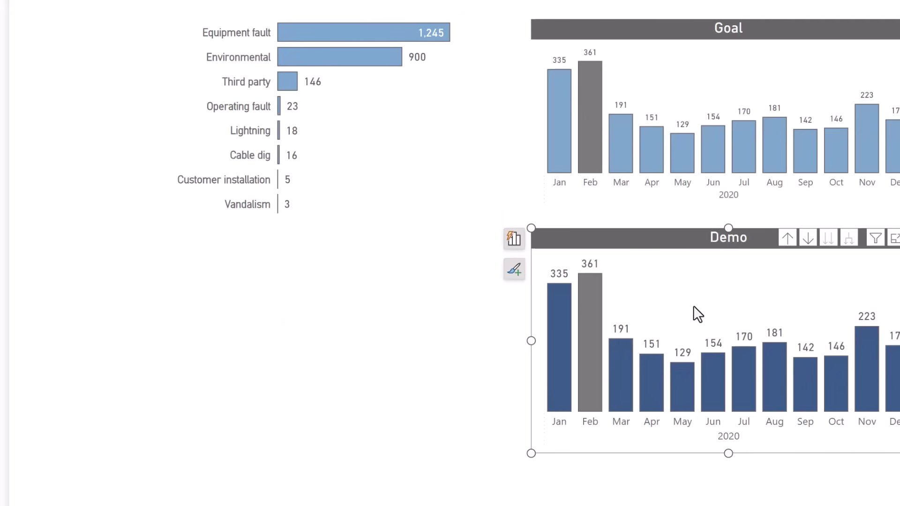
click(426, 348)
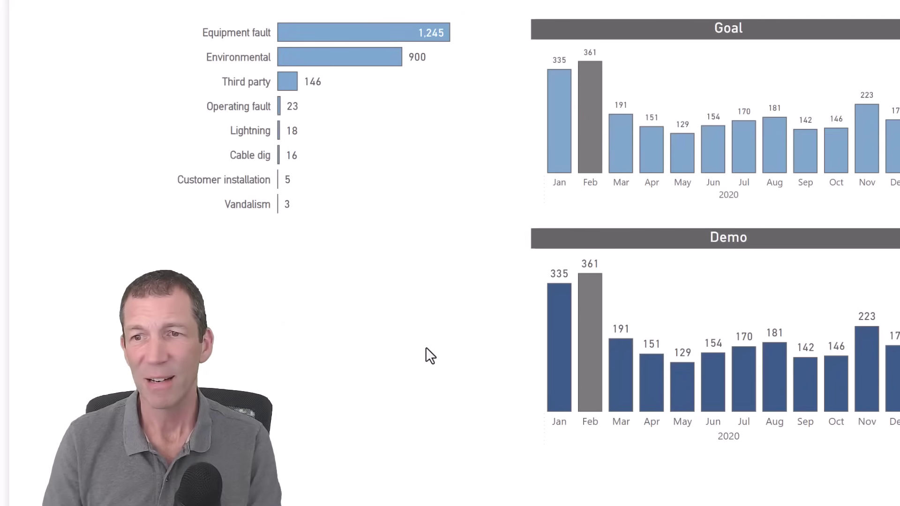
click(791, 262)
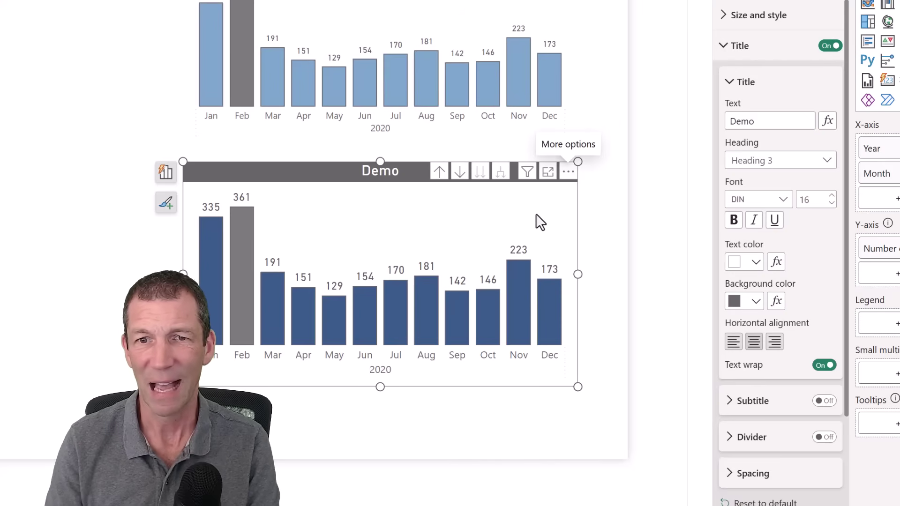
scroll(744, 125, down, 6)
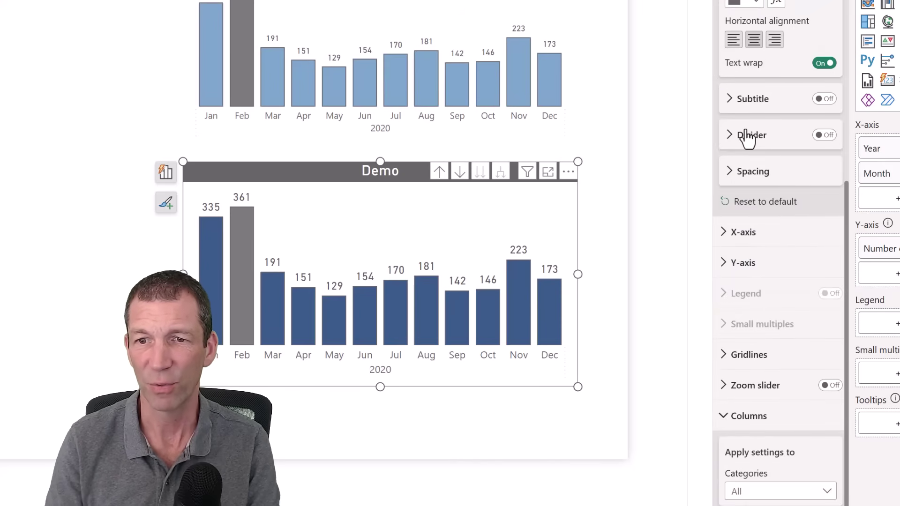
scroll(749, 136, down, 3)
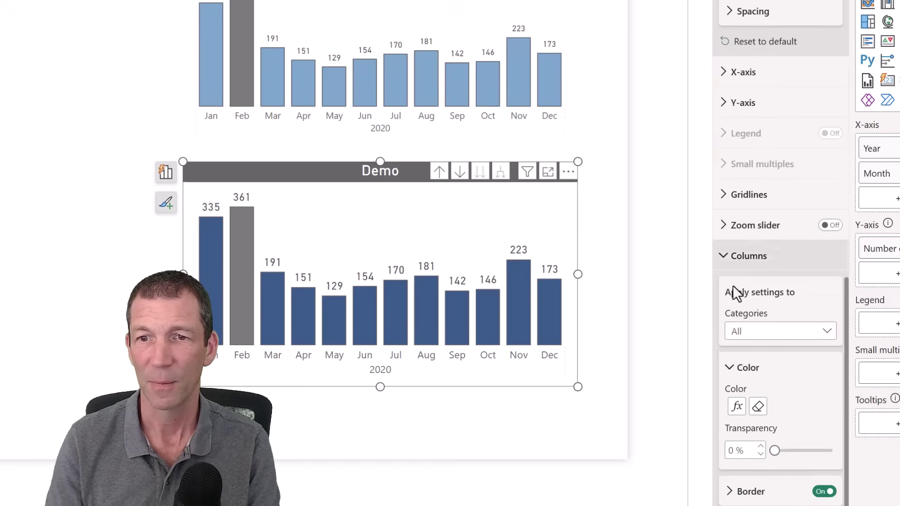
Step: Try a column Color fx rule based on FLAG MAX VALUE, cancel it, and view its data format
click(736, 415)
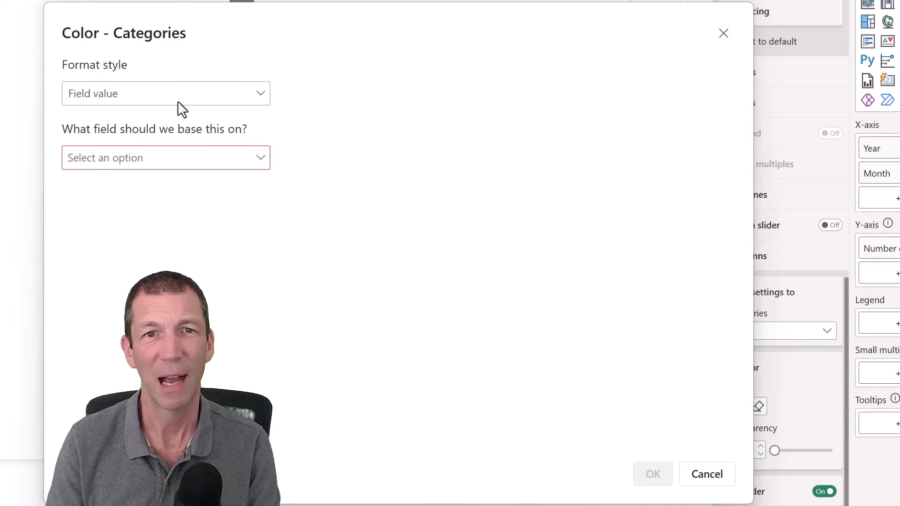
drag(247, 20, 364, 17)
click(106, 149)
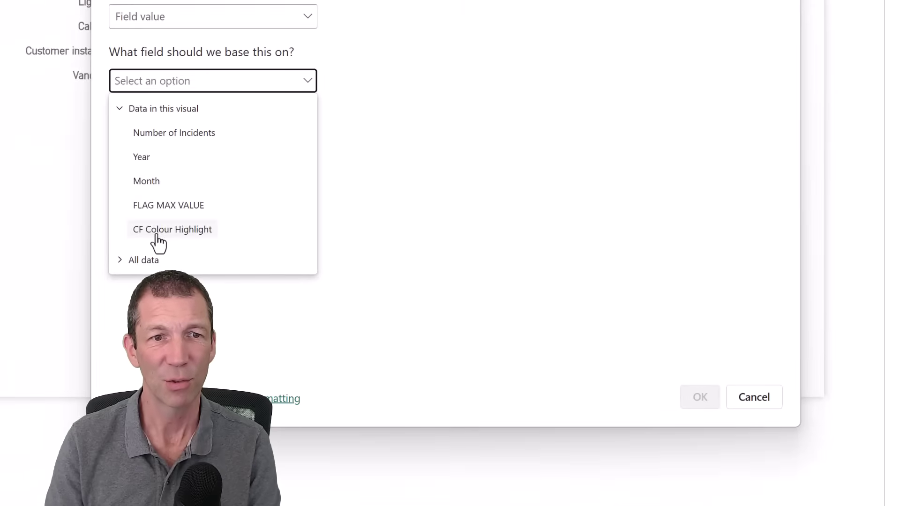
click(170, 206)
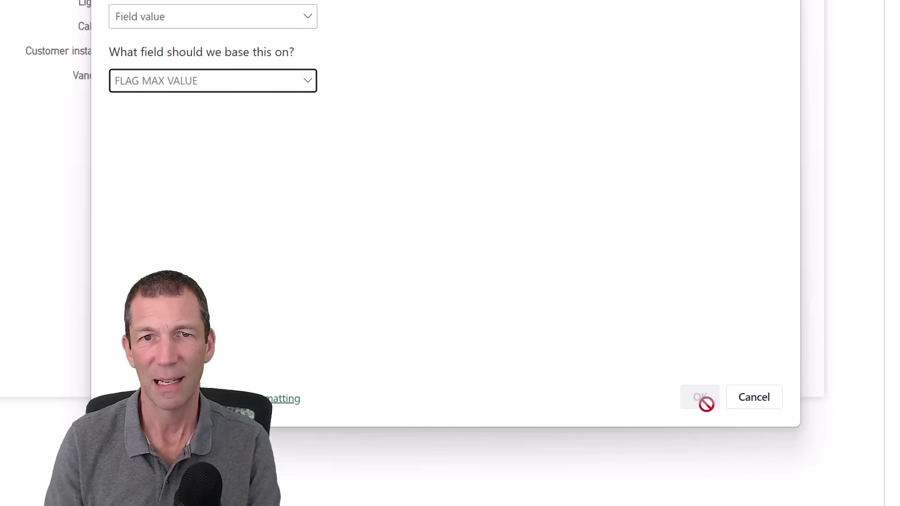
click(762, 407)
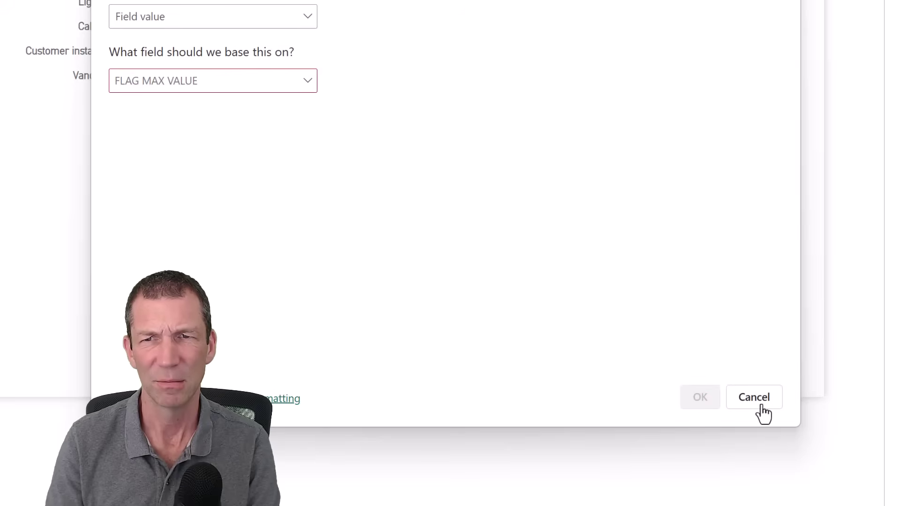
click(762, 406)
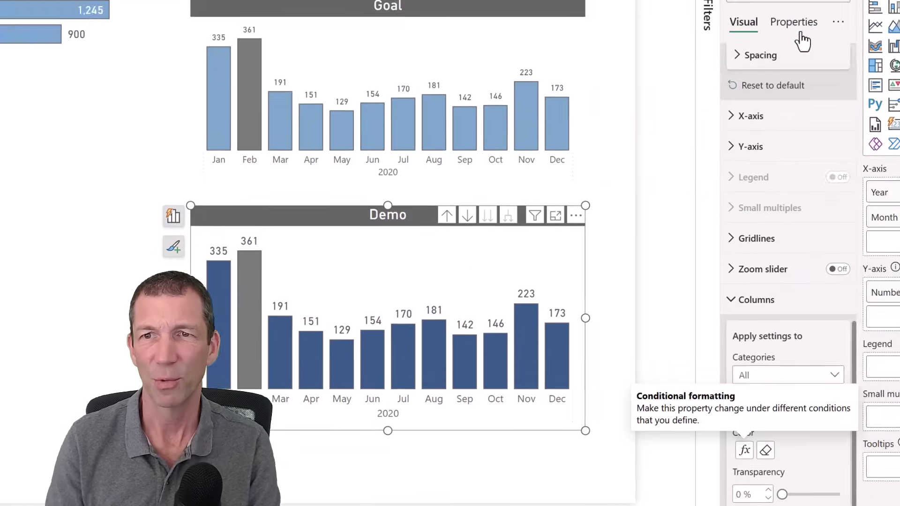
click(681, 87)
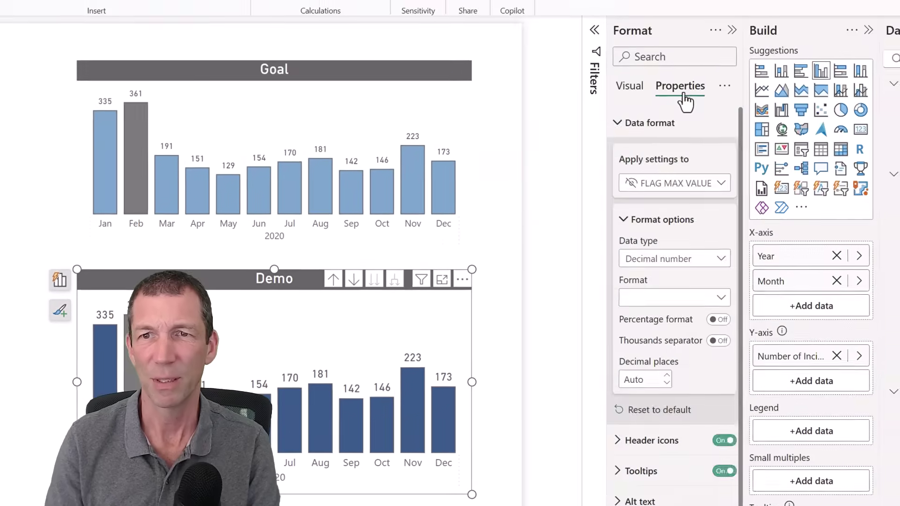
Step: Change FLAG MAX VALUE's data type from Decimal number to Text
click(694, 260)
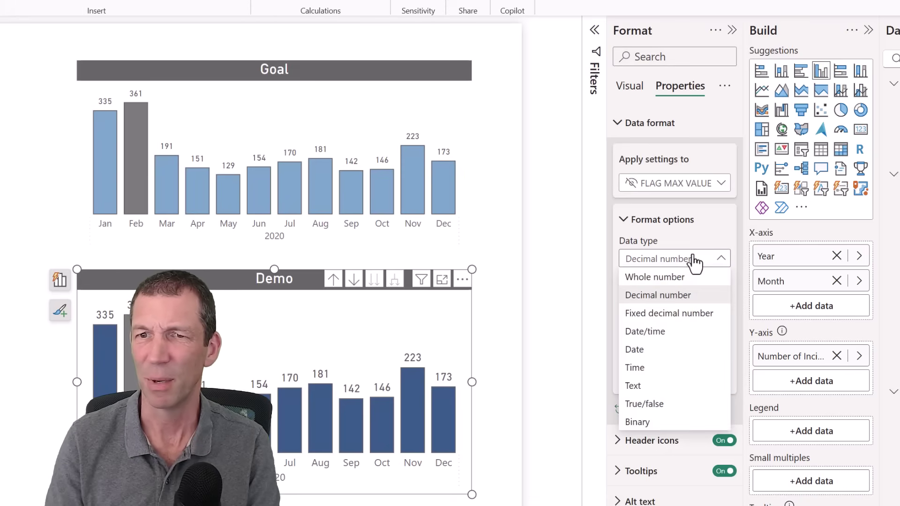
key(Escape)
click(662, 400)
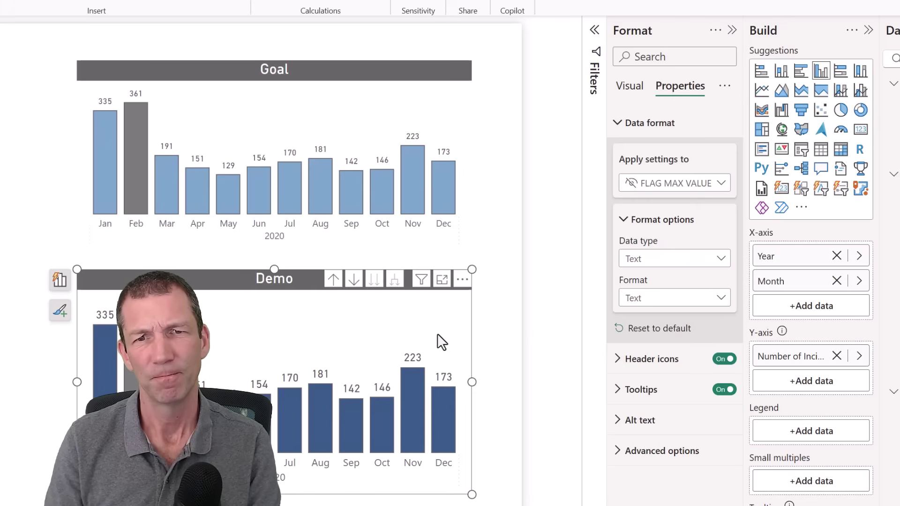
click(616, 92)
scroll(683, 458, down, 10)
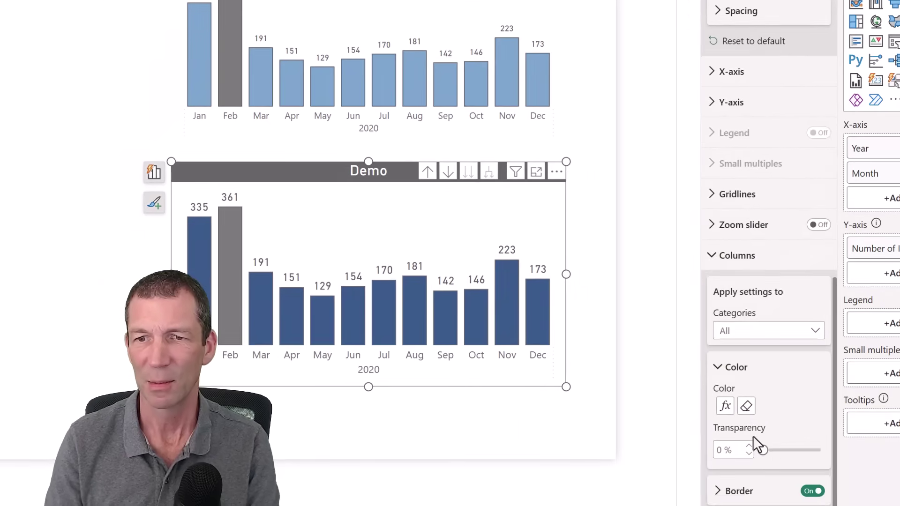
Step: Colour Demo's columns with a Field value rule on FLAG MAX VALUE, turning February grey
click(724, 407)
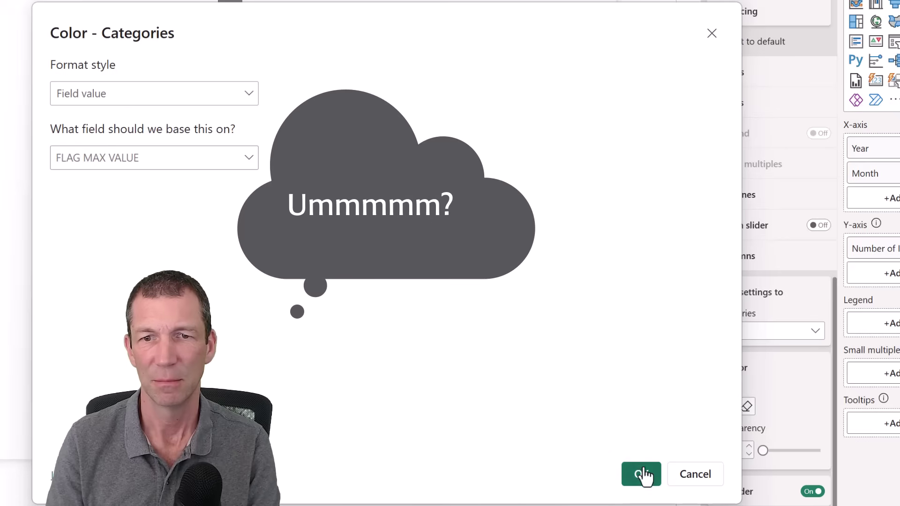
click(643, 475)
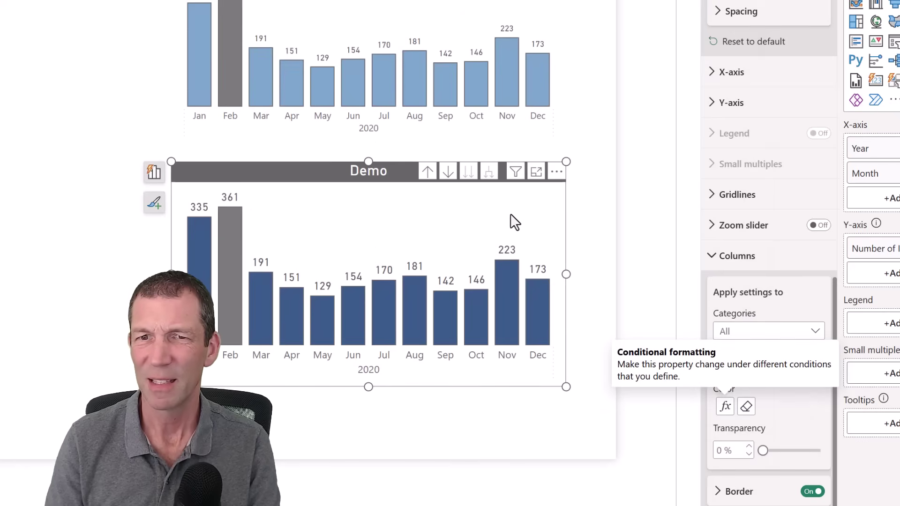
click(557, 172)
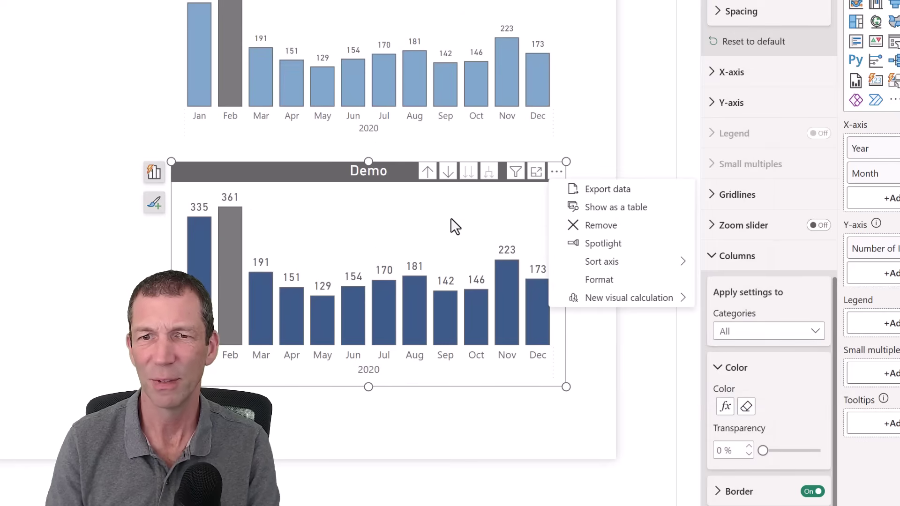
Step: Restore the removed Demo chart and drag it up and to the left on the page
key(Escape)
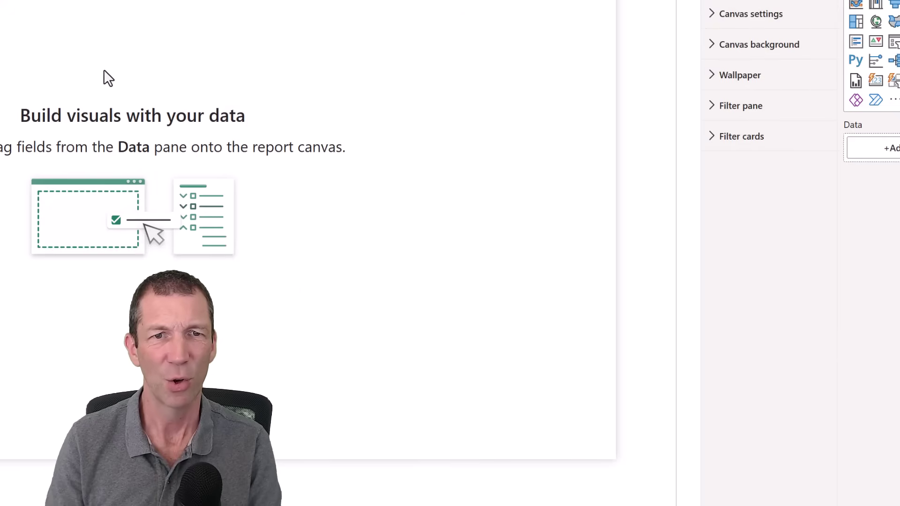
key(ctrl+v)
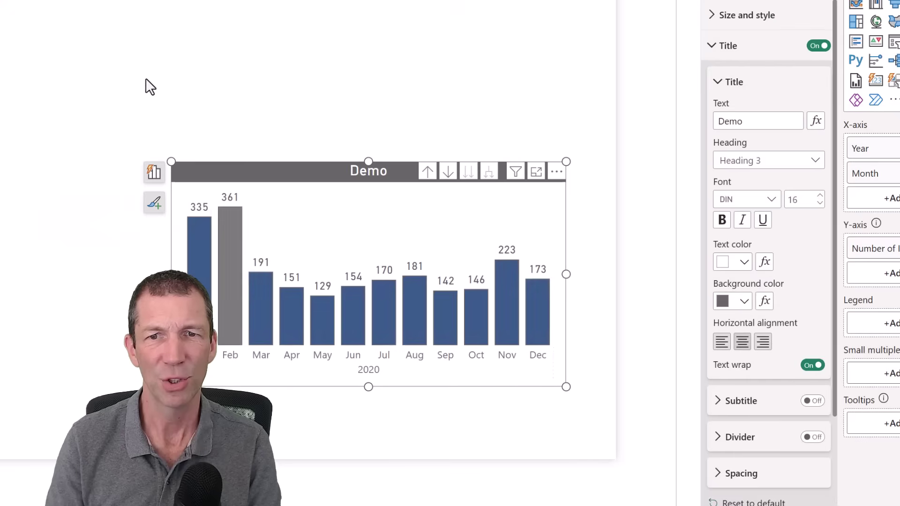
click(558, 172)
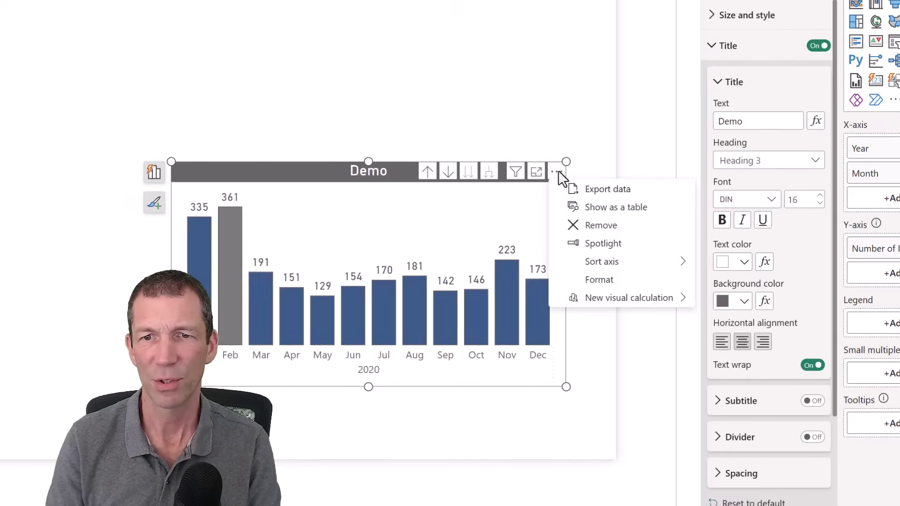
mouse_move(600, 306)
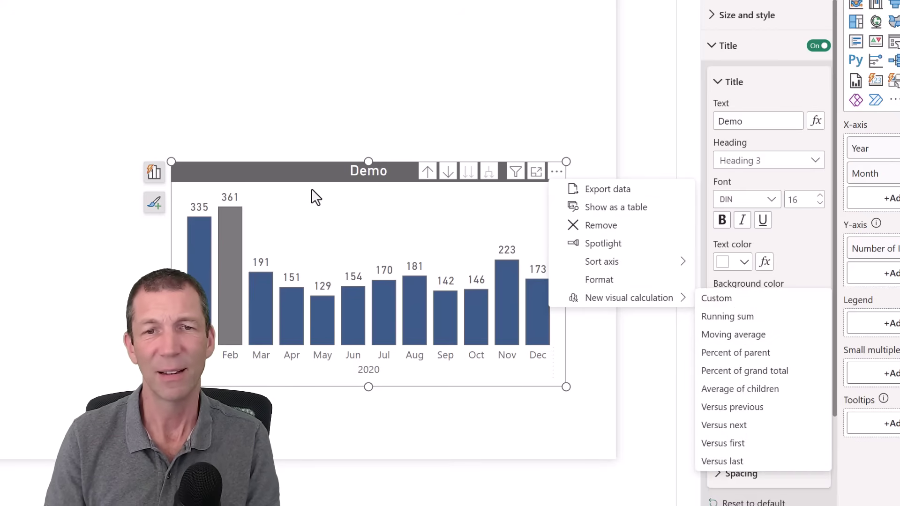
click(294, 165)
drag(294, 165, 243, 61)
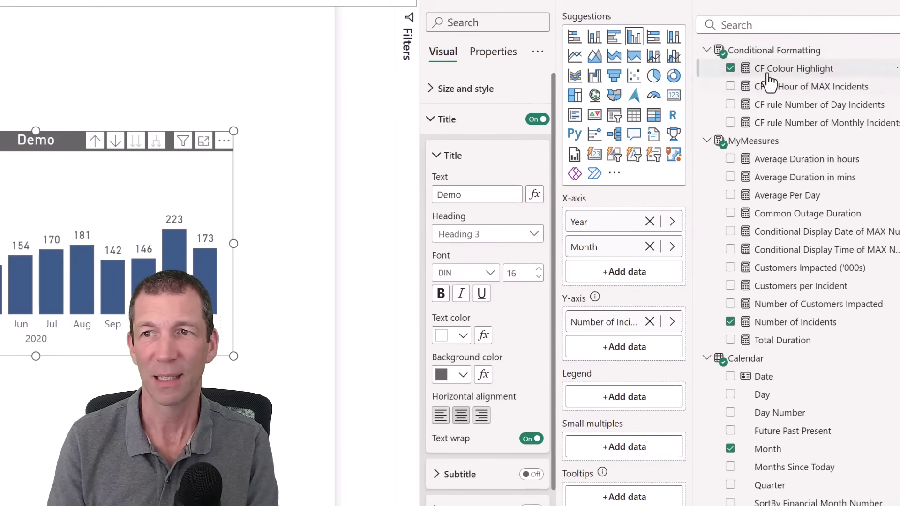
Step: Change CF Colour Highlight's hex from 7b7b7b to orange dc6e23, picked from the screen
click(768, 70)
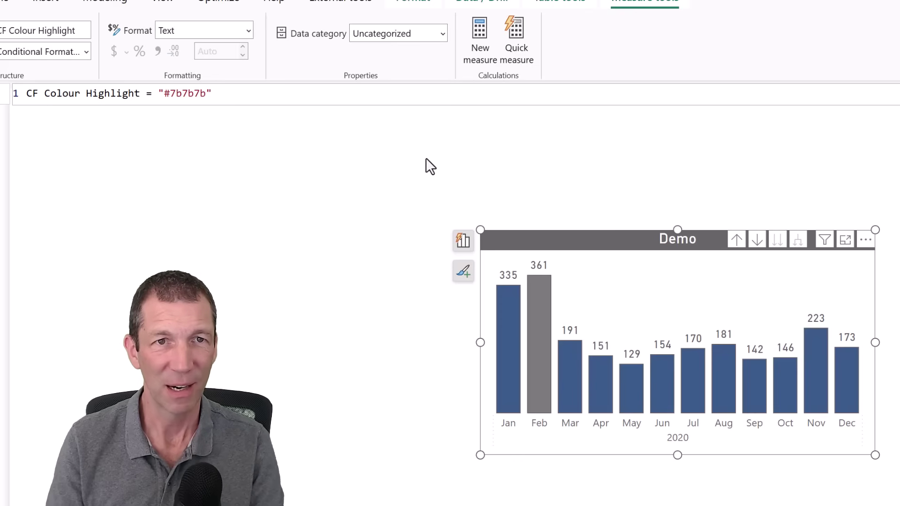
key(super+shift+s)
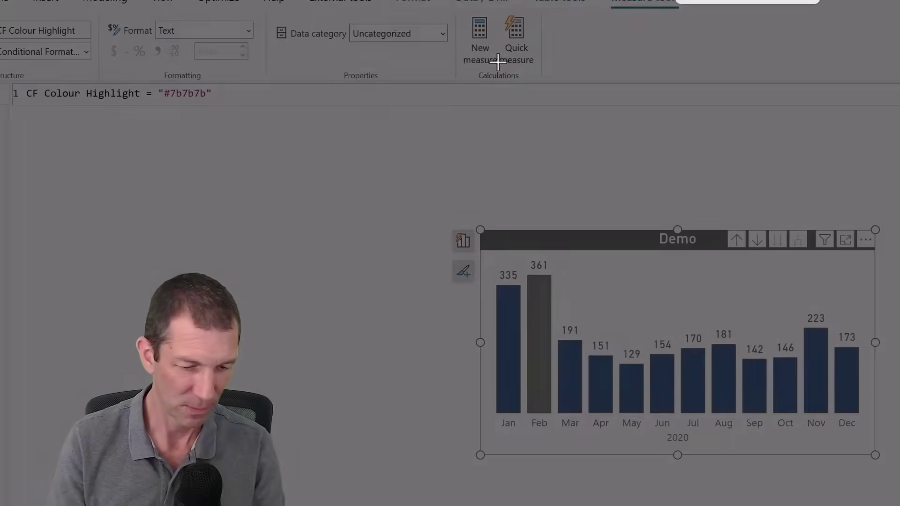
key(Escape)
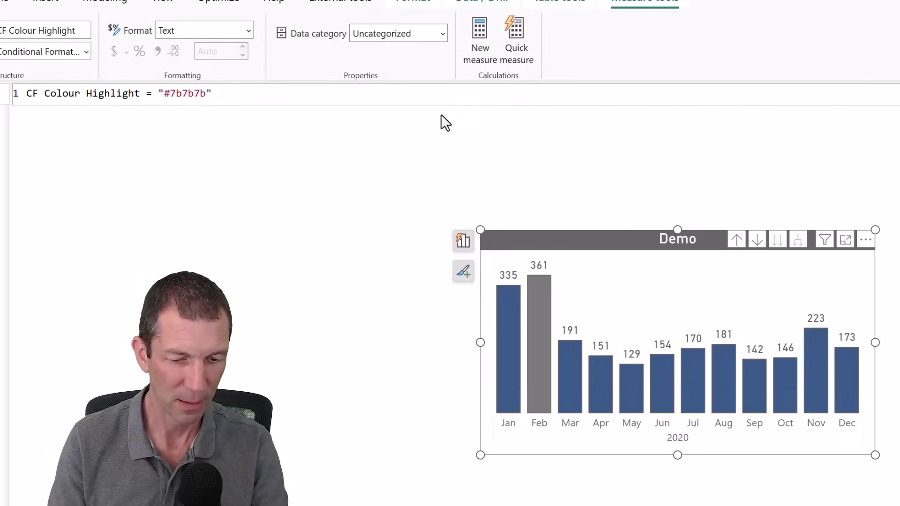
key(super+shift+c)
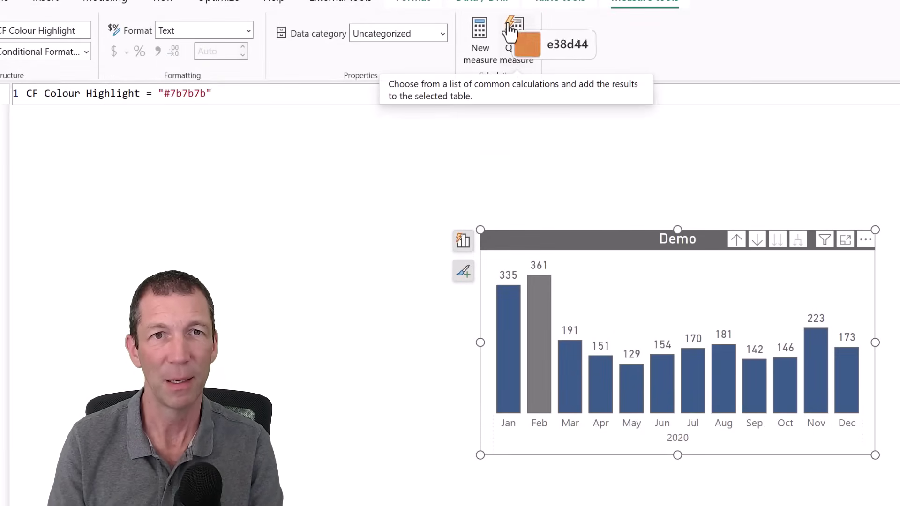
click(508, 26)
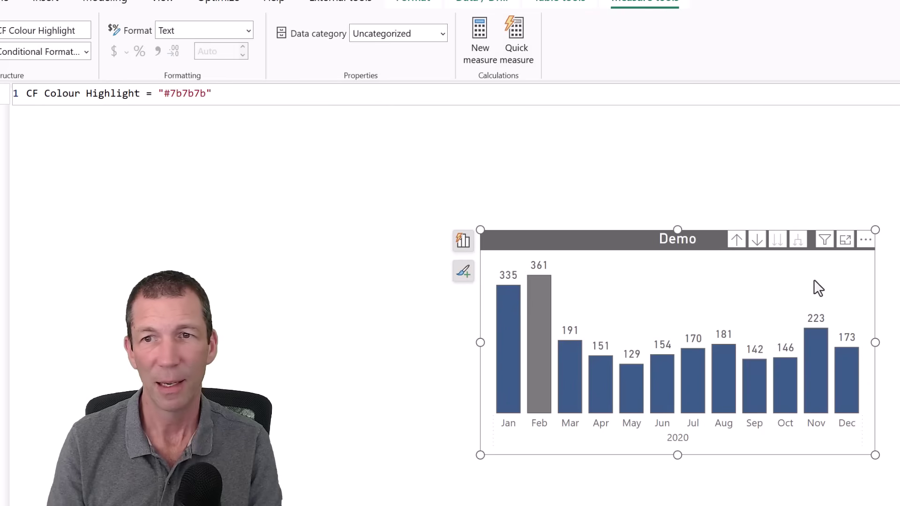
click(166, 93)
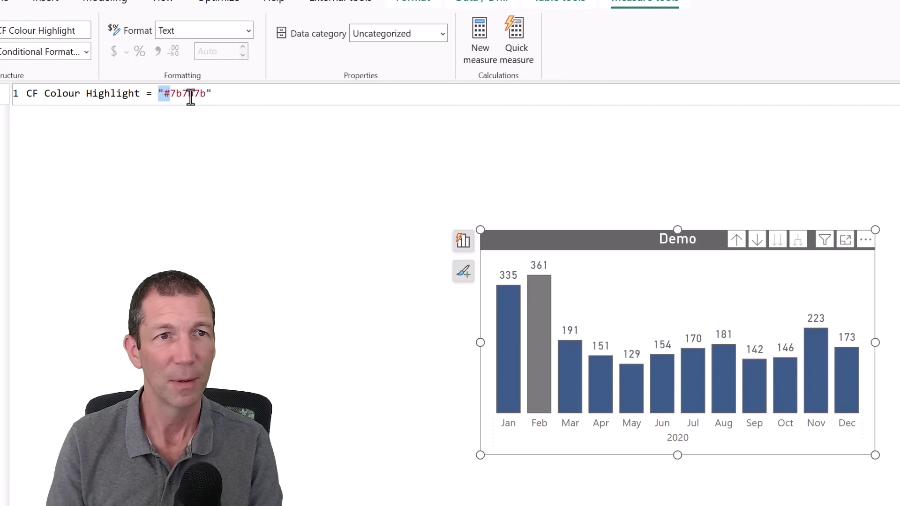
double_click(190, 93)
key(ctrl+v)
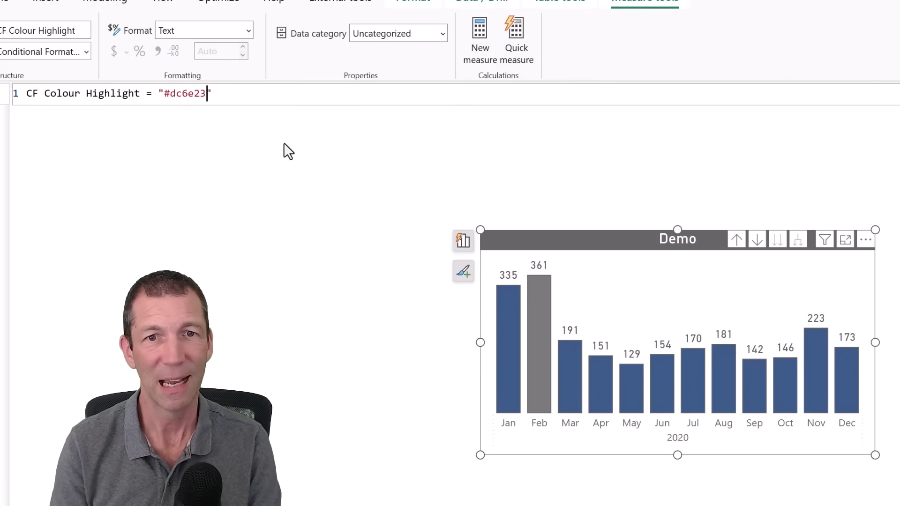
key(Return)
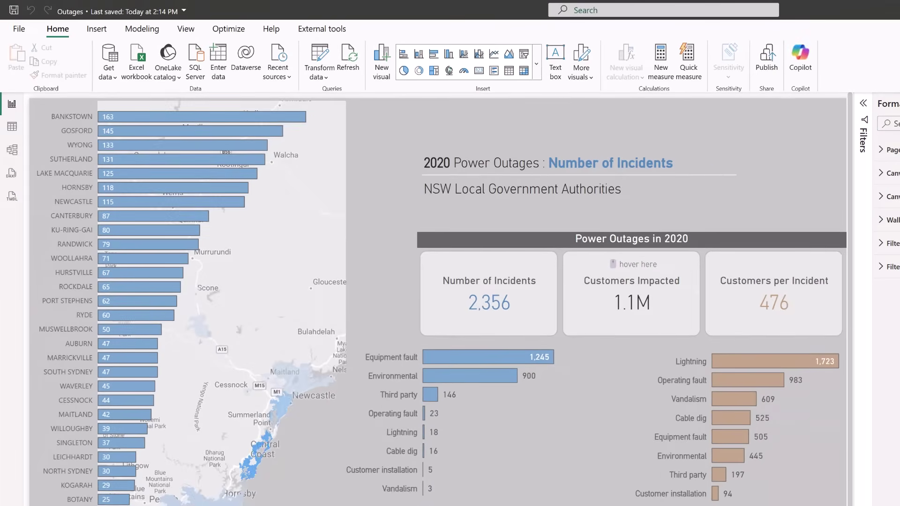
Step: Review Month Spread's column Color rule based on CF rule Number of Monthly Incidents, then cancel
scroll(809, 302, right, 6)
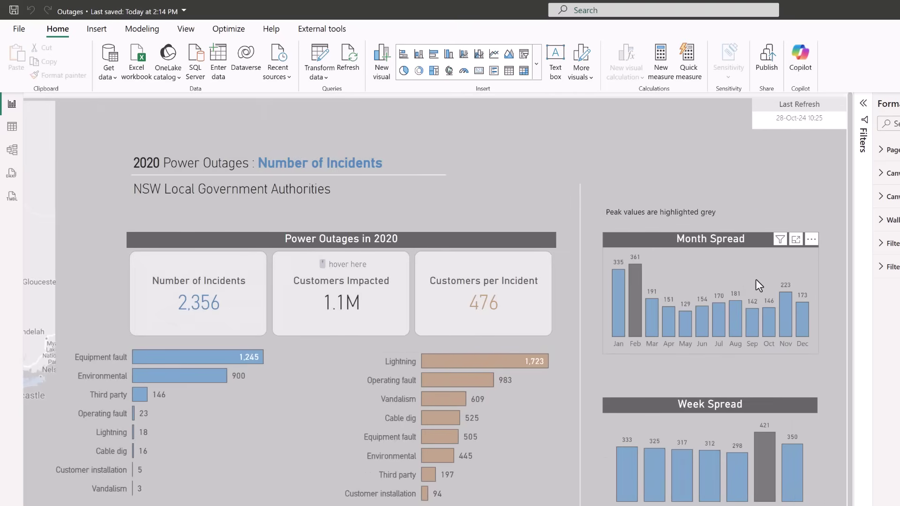
click(734, 284)
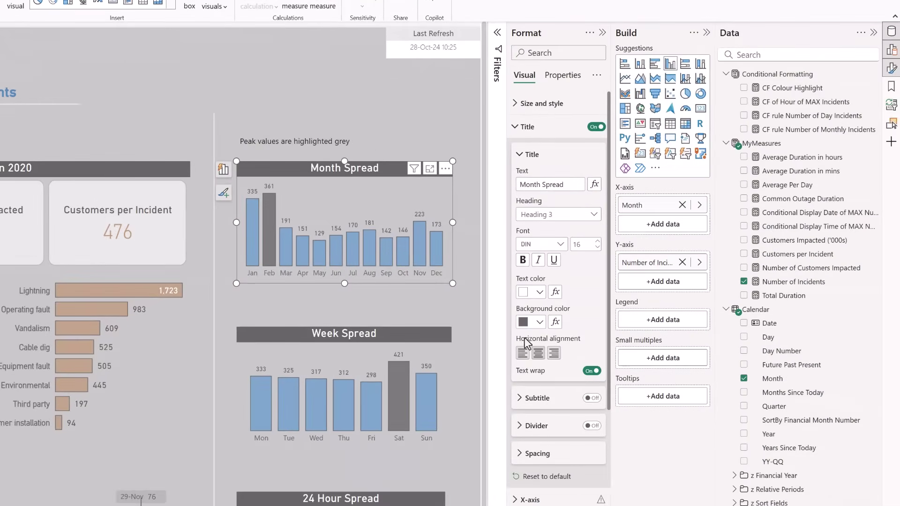
scroll(527, 343, down, 5)
click(534, 408)
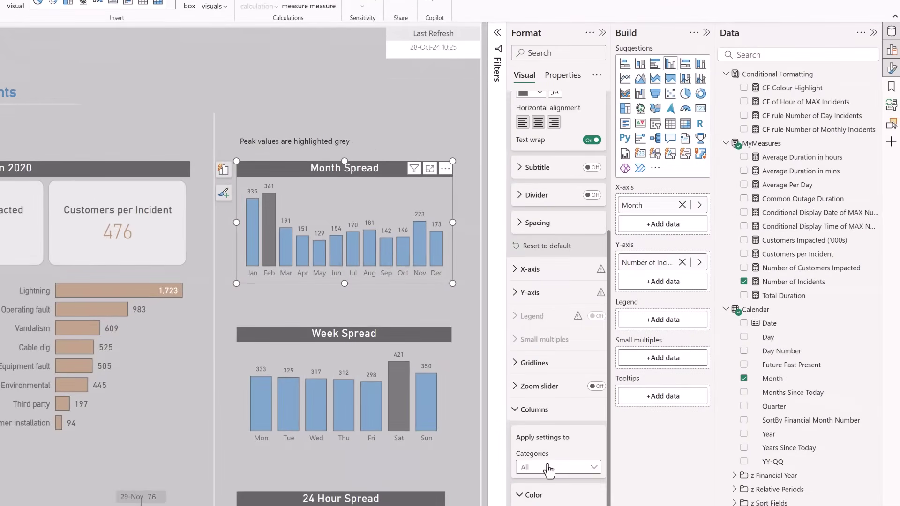
scroll(544, 431, down, 2)
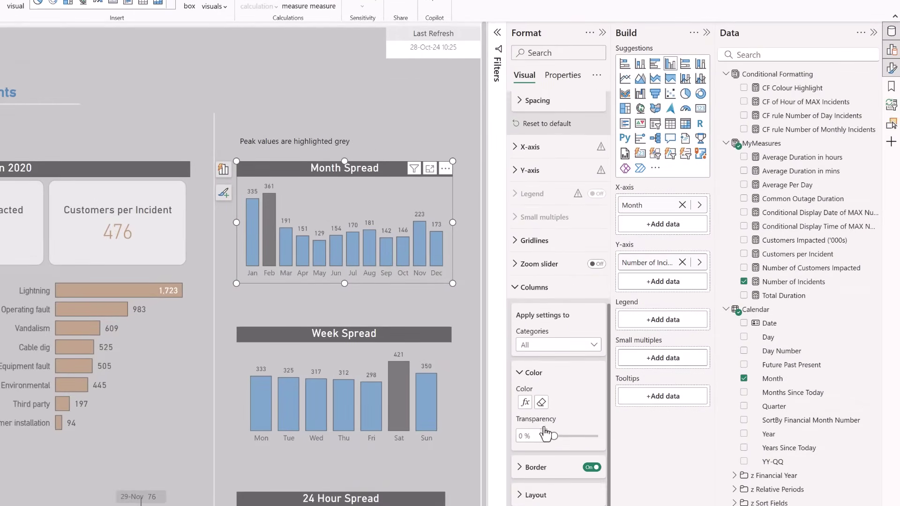
click(525, 403)
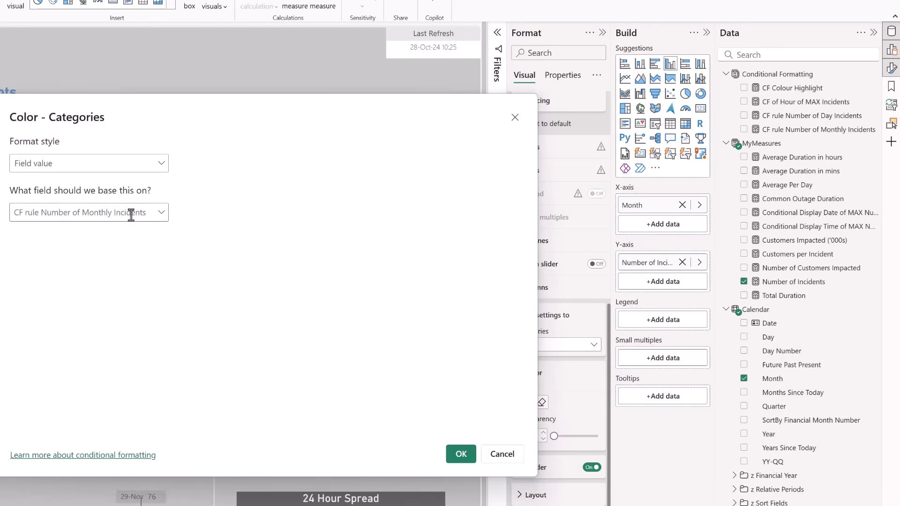
click(510, 456)
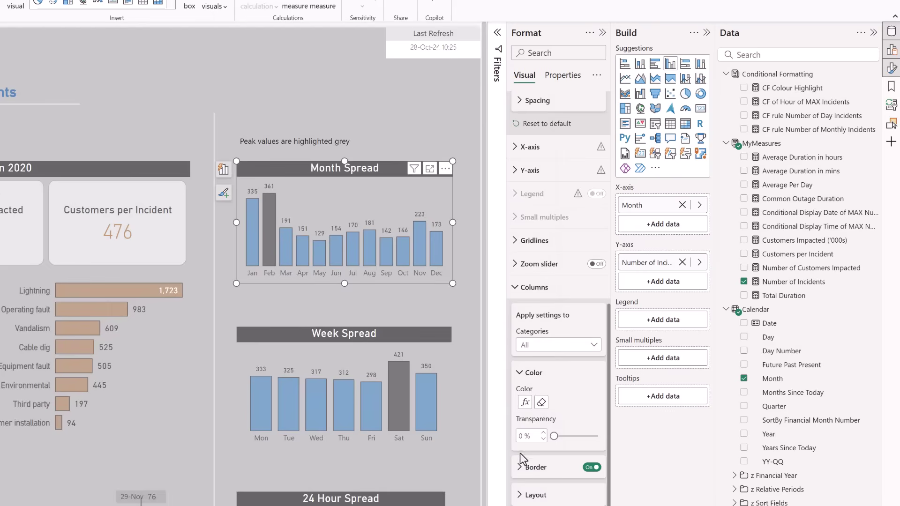
Step: Show the CF rule Number of Monthly Incidents measure's DAX, which compares incidents against _MaxIncidents
click(818, 134)
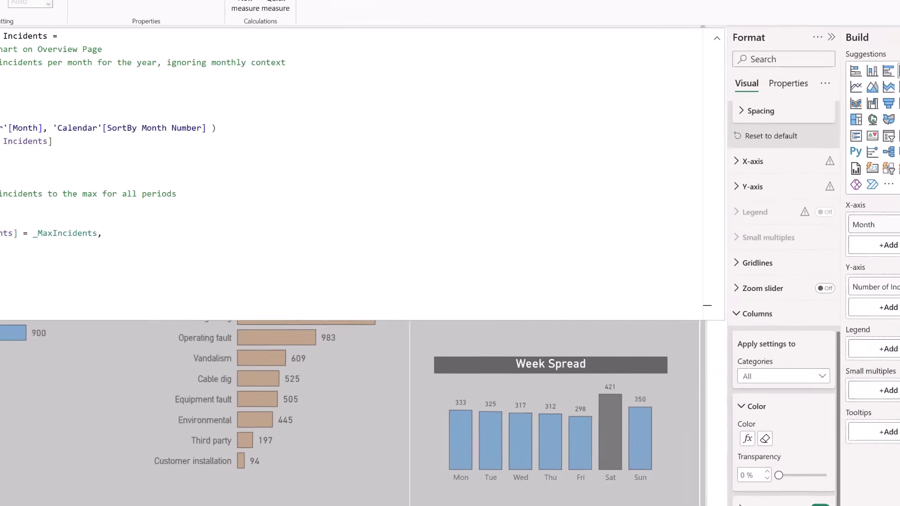